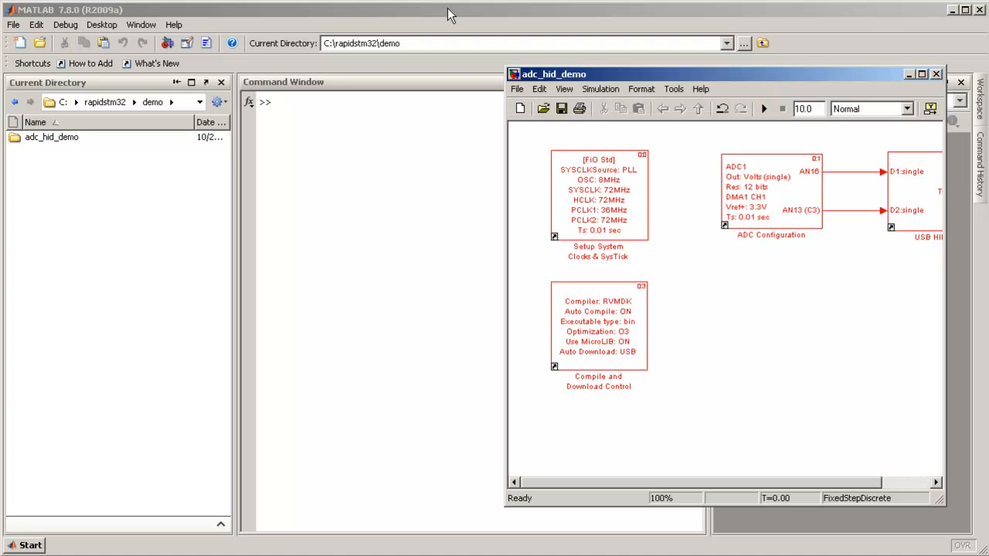
# Try to build the adc_hid_demo model with Real-Time Workshop from the demo directory, and dismiss the diagnostics
pyautogui.click(673, 89)
pyautogui.moveTo(718, 263)
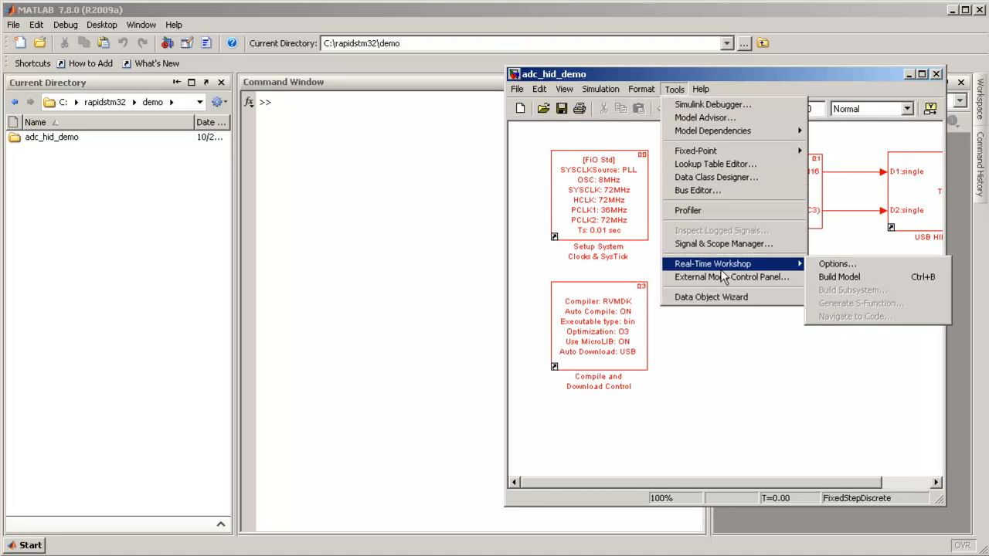
pyautogui.click(866, 276)
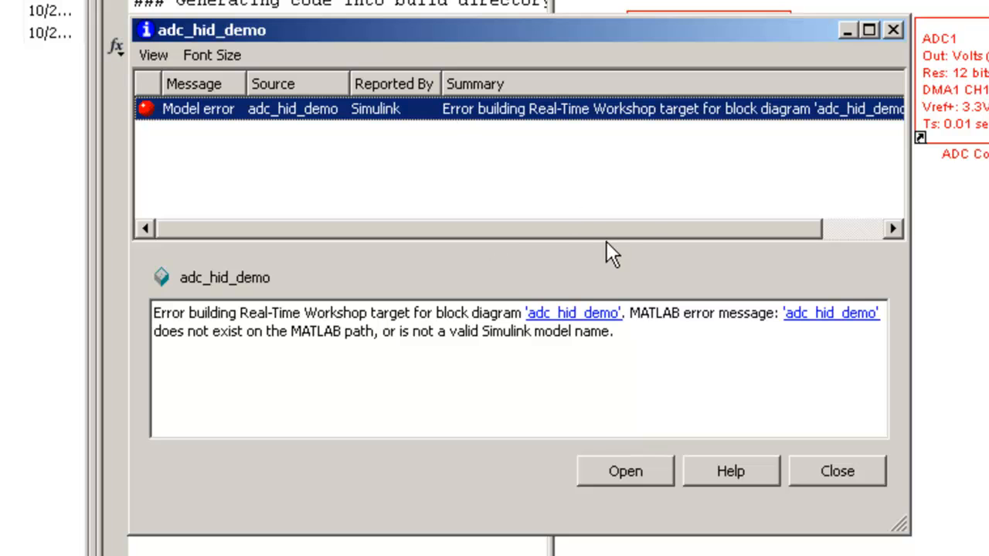
pyautogui.click(827, 473)
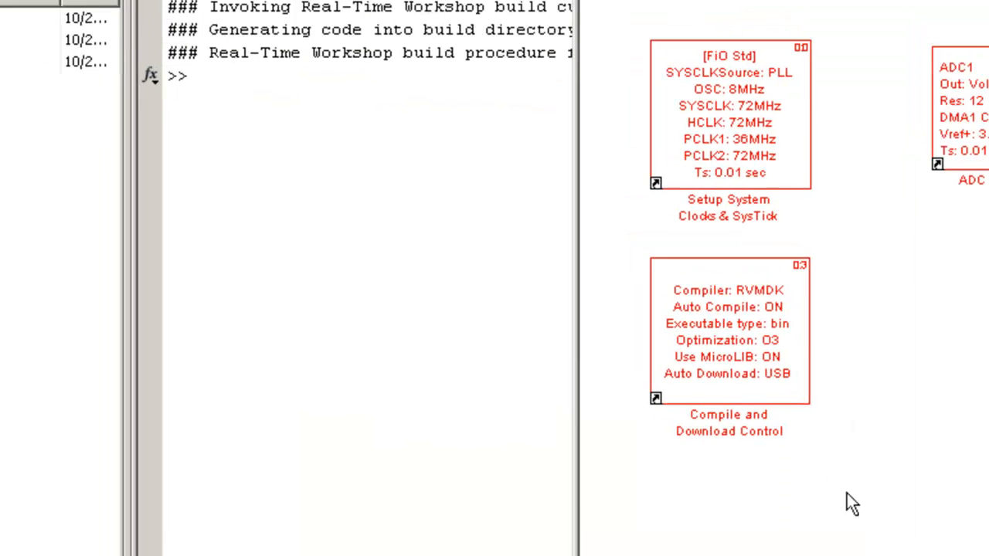
# Delete the generated adc_hid_demo_rapidstm32 and slprj folders from the demo directory
pyautogui.click(590, 473)
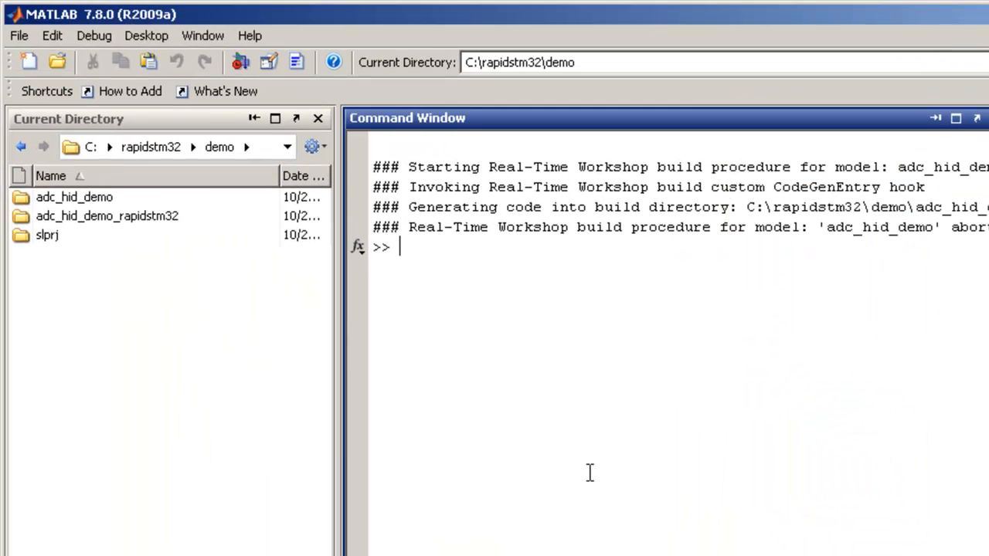
pyautogui.click(103, 217)
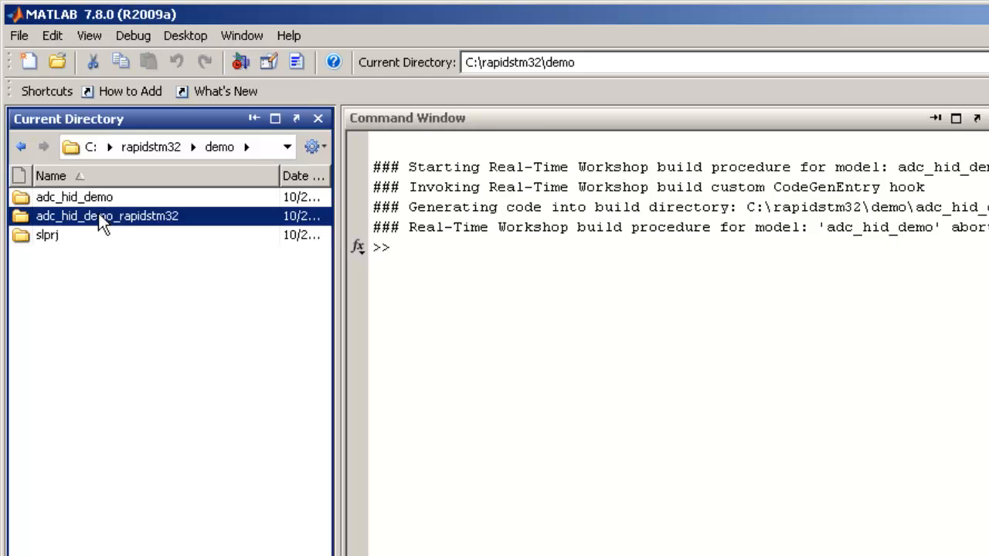
pyautogui.keyDown('shift'); pyautogui.click(52, 233); pyautogui.keyUp('shift')
pyautogui.press('Delete')
pyautogui.press('Return')
pyautogui.press('Return')
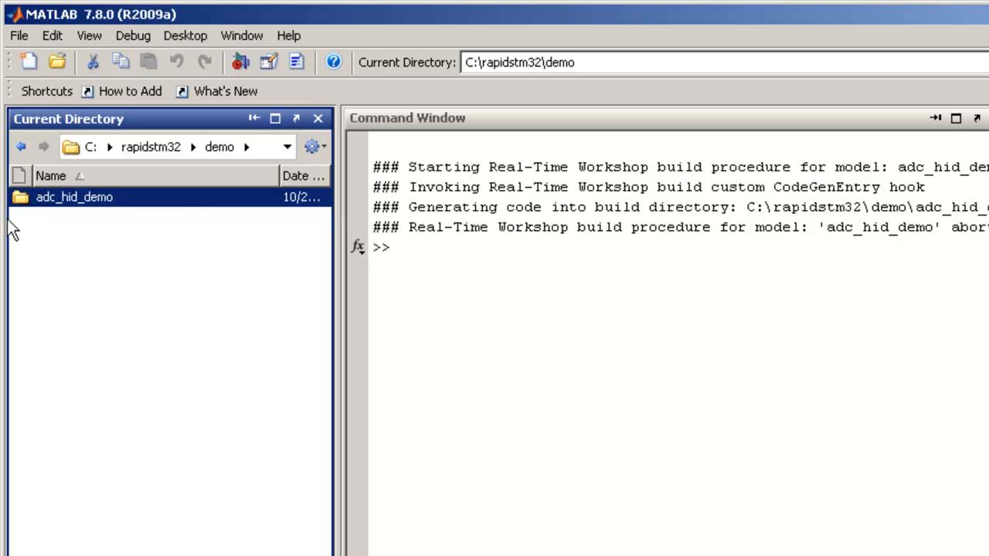
# Make the adc_hid_demo folder the current directory and rebuild the adc_hid_demo.mdl model from there
pyautogui.doubleClick(43, 201)
pyautogui.click(69, 240)
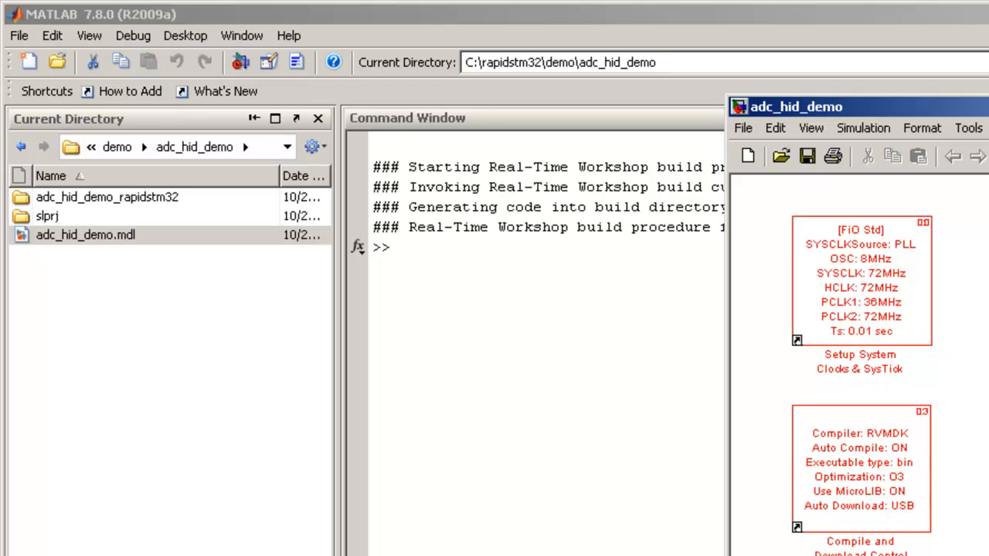
pyautogui.click(970, 129)
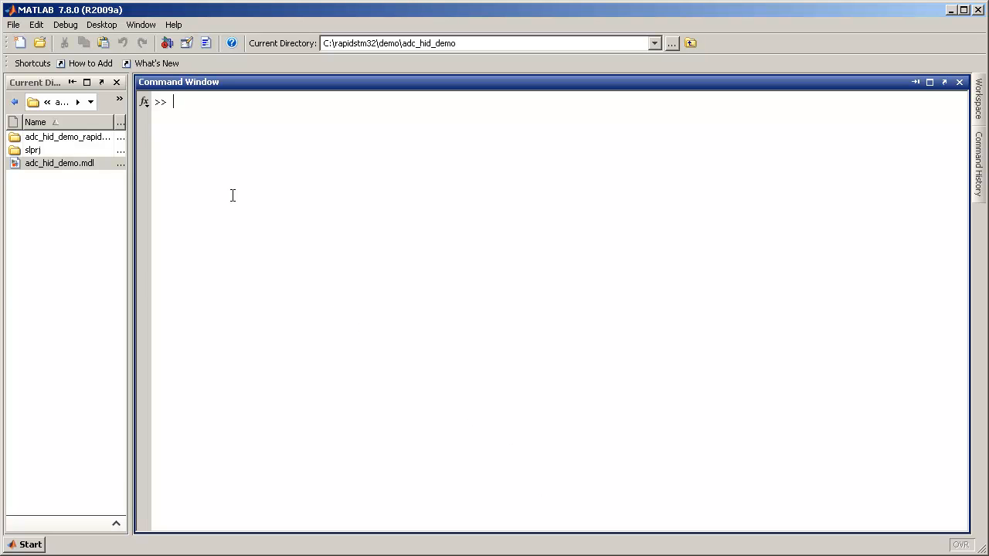
# Create a new blank Simulink model and reposition its window over the command window
pyautogui.click(15, 27)
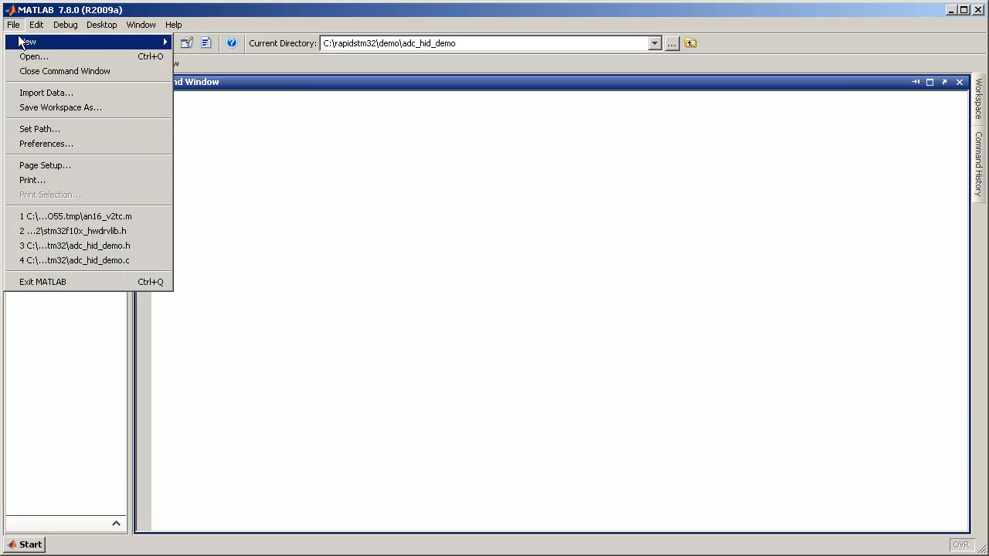
pyautogui.moveTo(150, 42)
pyautogui.click(244, 118)
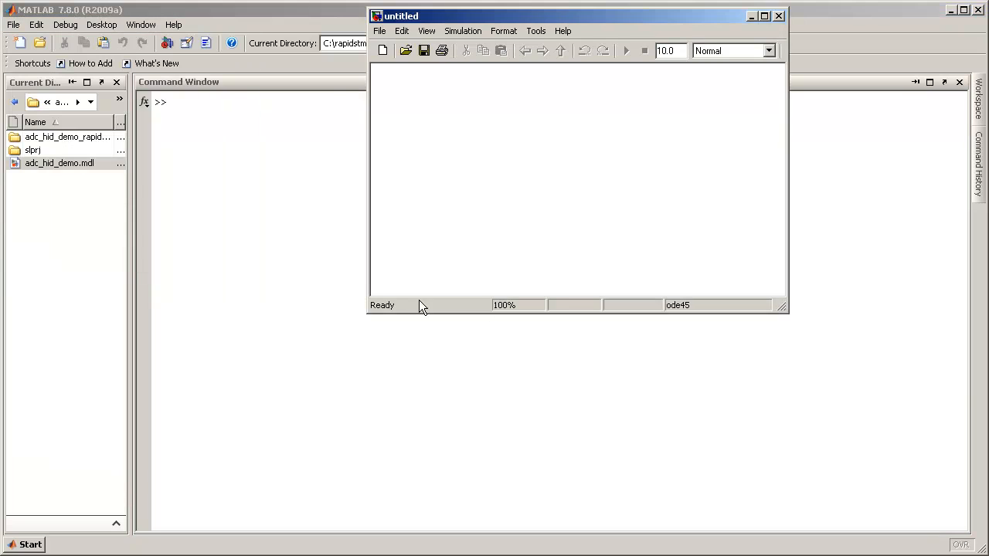
pyautogui.moveTo(616, 13); pyautogui.dragTo(563, 87)
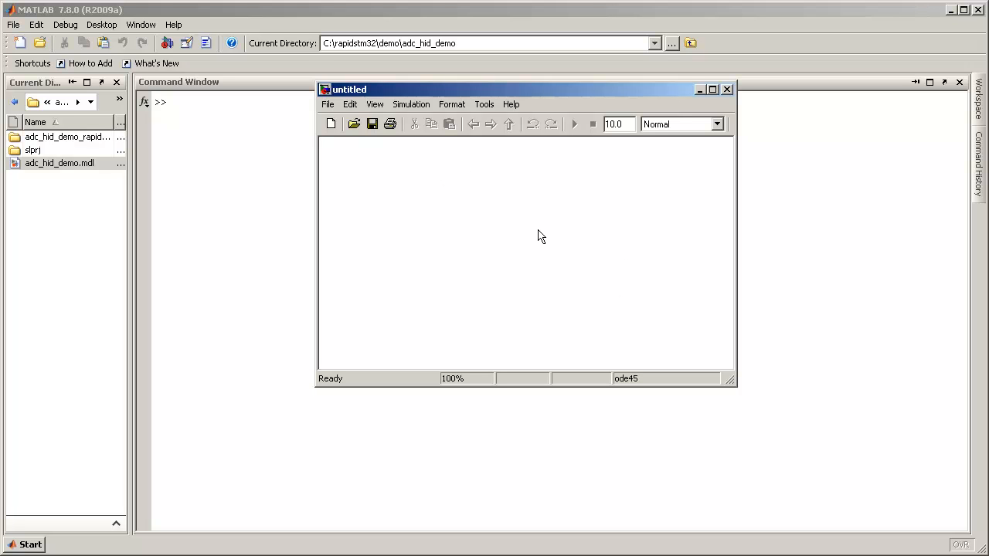
# Save the new model as adc_hid_hostpc_demo in the adc_hid_demo folder, and enlarge and reposition its window
pyautogui.click(327, 104)
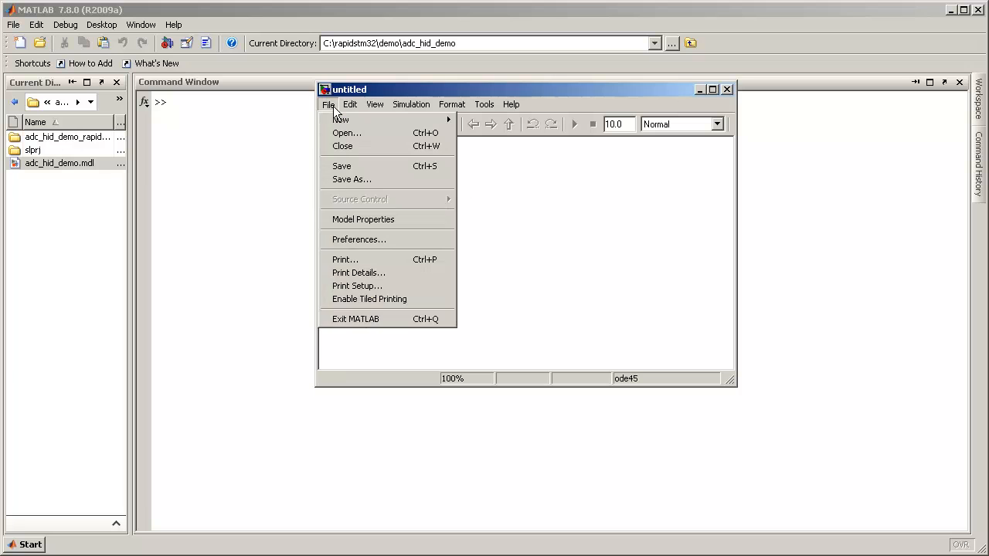
pyautogui.click(397, 180)
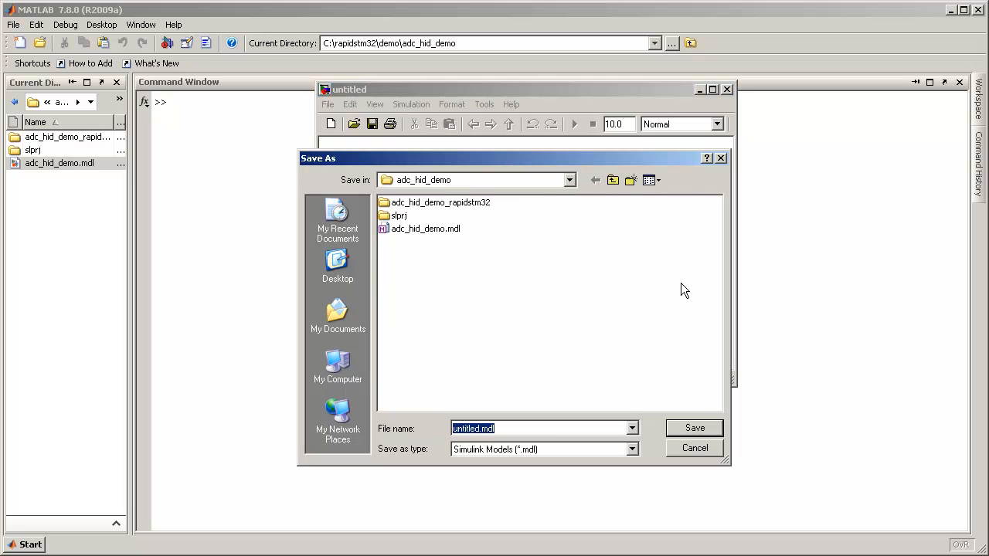
pyautogui.write('adc_hid_hostpc_demo')
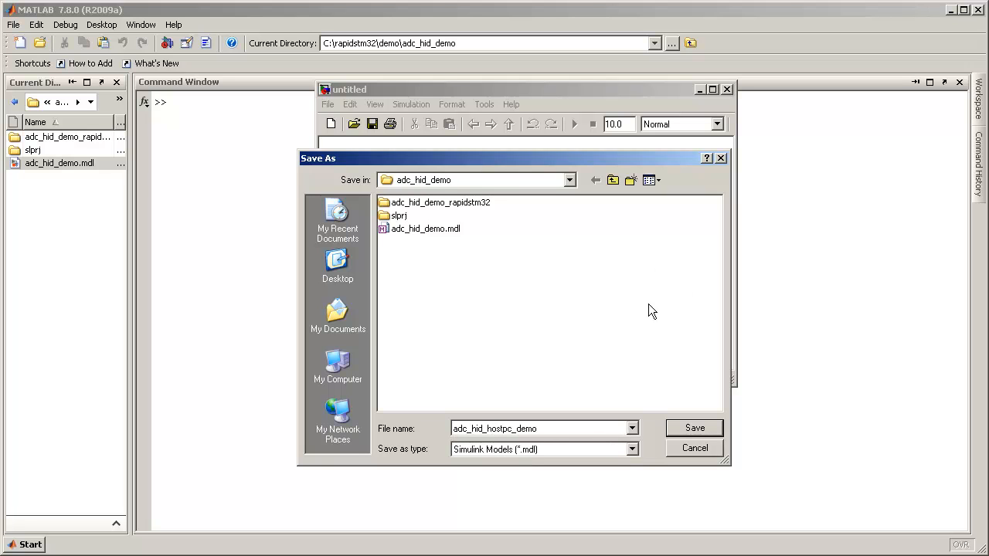
pyautogui.click(685, 429)
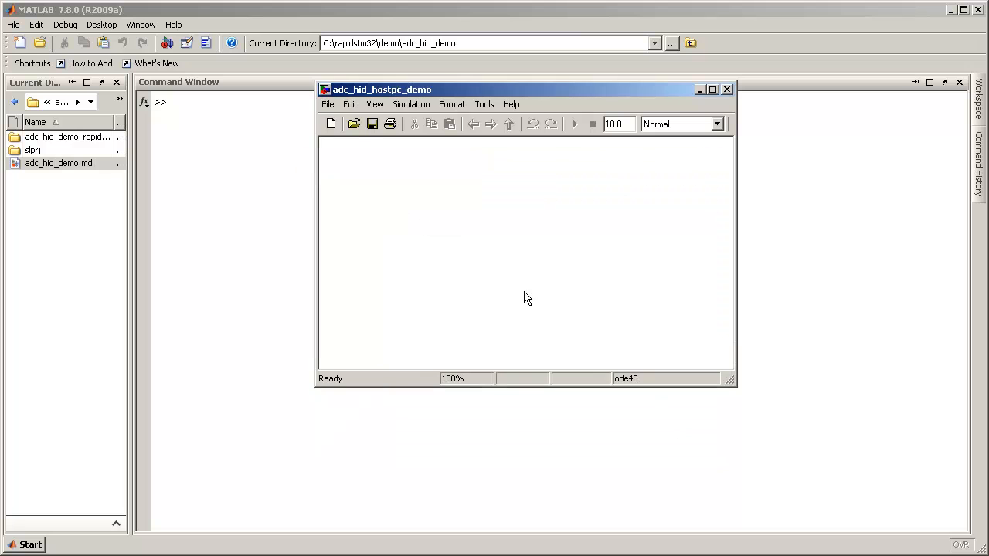
pyautogui.moveTo(729, 379); pyautogui.dragTo(857, 411)
pyautogui.moveTo(673, 93); pyautogui.dragTo(590, 118)
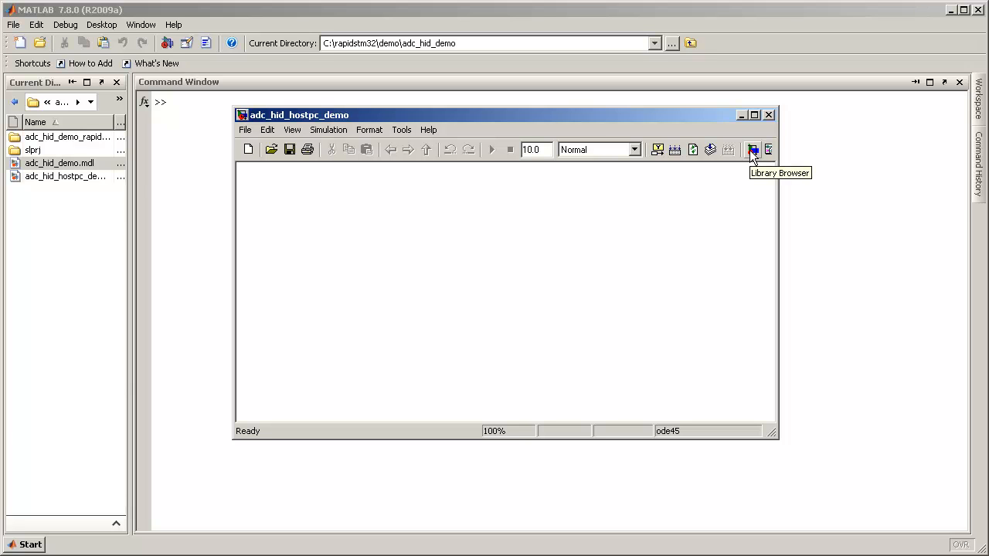
# Open the Simulink library browser and display the Add-On Modules of the RapidSTM32 Blockset
pyautogui.click(752, 150)
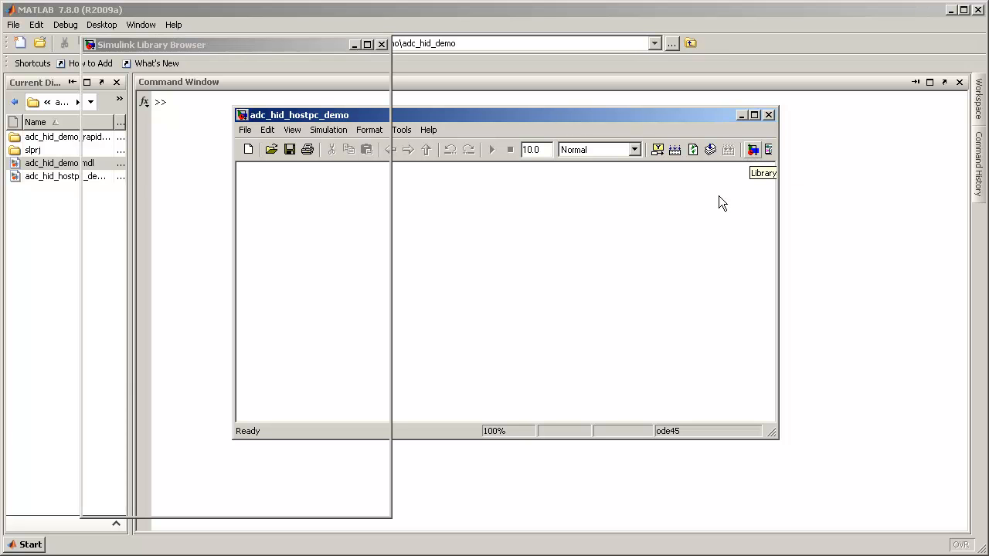
pyautogui.click(90, 114)
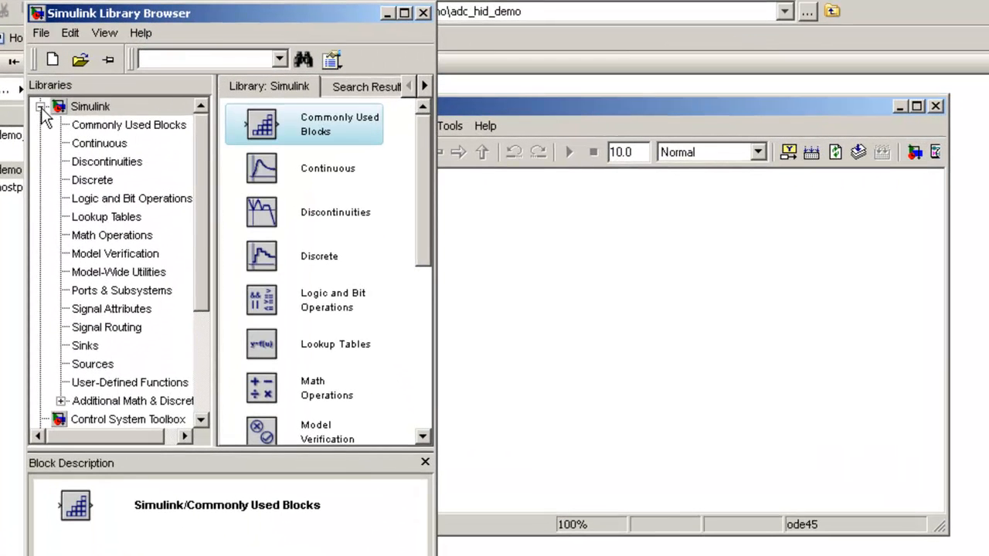
pyautogui.click(40, 107)
pyautogui.click(72, 163)
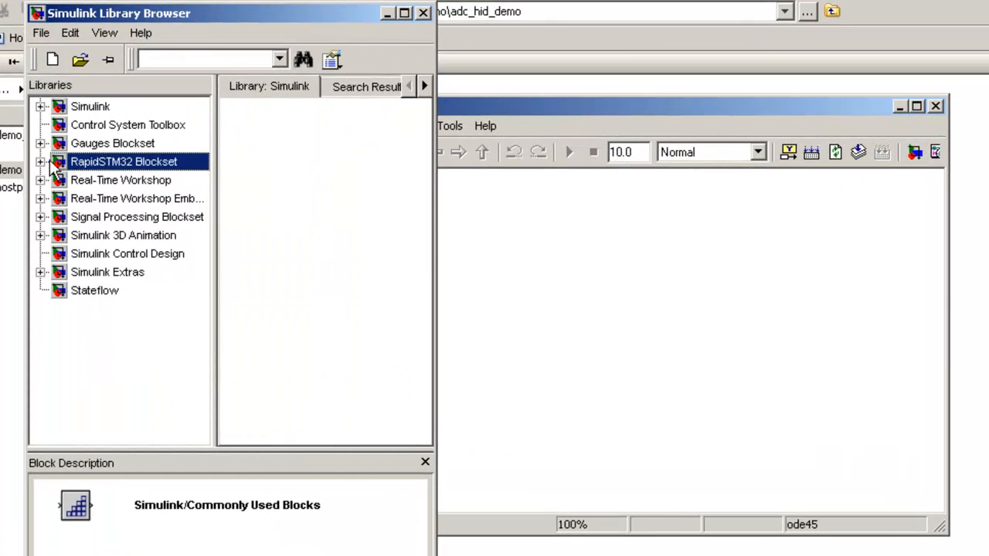
pyautogui.click(40, 162)
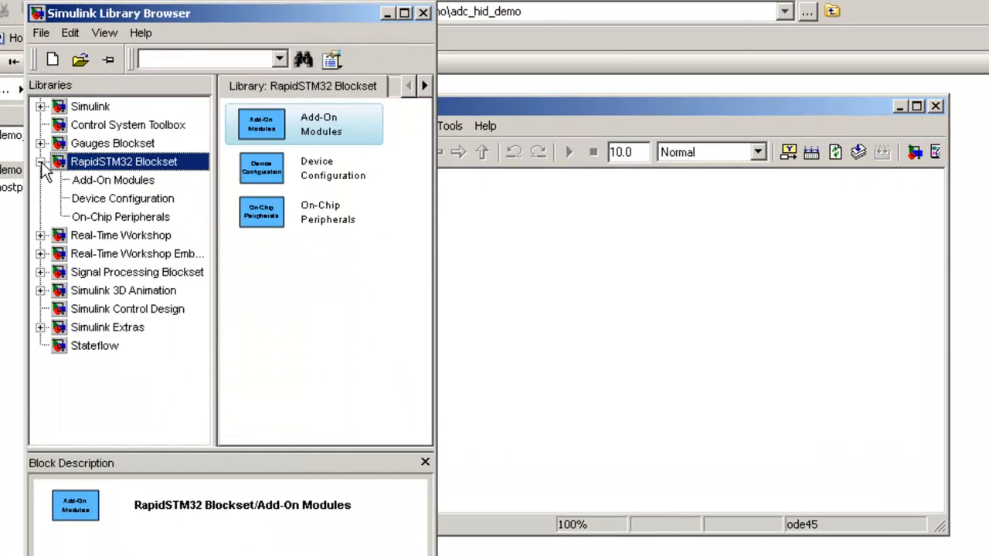
pyautogui.click(121, 184)
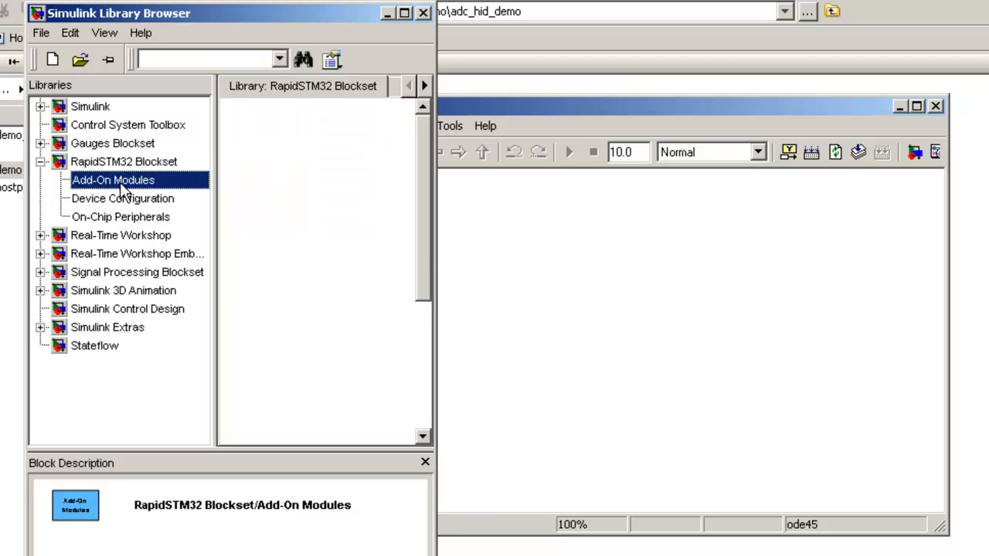
# Add an HID Receive block to the adc_hid_hostpc_demo model and shift the model window clear of the library browser
pyautogui.click(423, 246)
pyautogui.moveTo(422, 246); pyautogui.dragTo(415, 390)
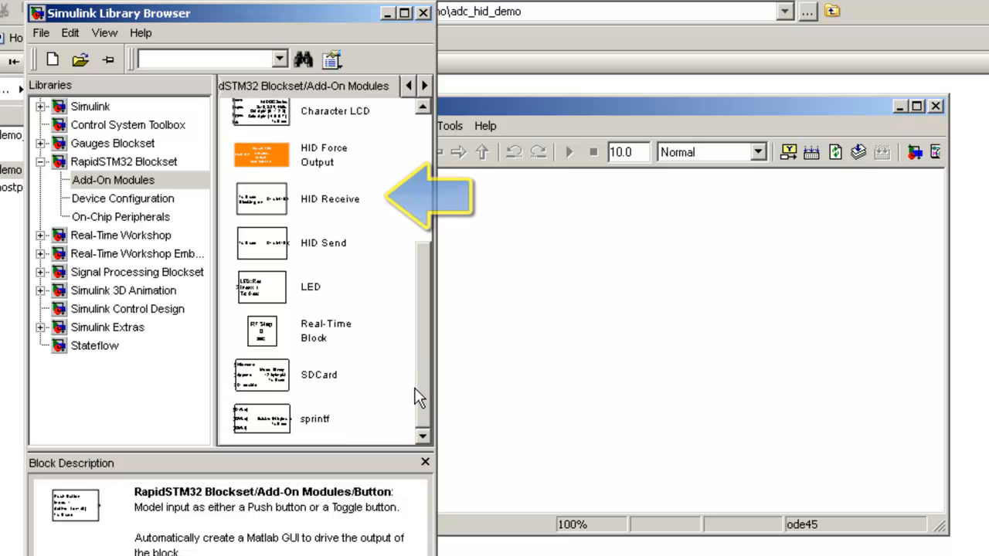
pyautogui.click(268, 205)
pyautogui.moveTo(269, 206)
pyautogui.mouseDown()
pyautogui.moveTo(536, 307)
pyautogui.moveTo(391, 278)
pyautogui.mouseUp()
pyautogui.moveTo(638, 112); pyautogui.dragTo(747, 132)
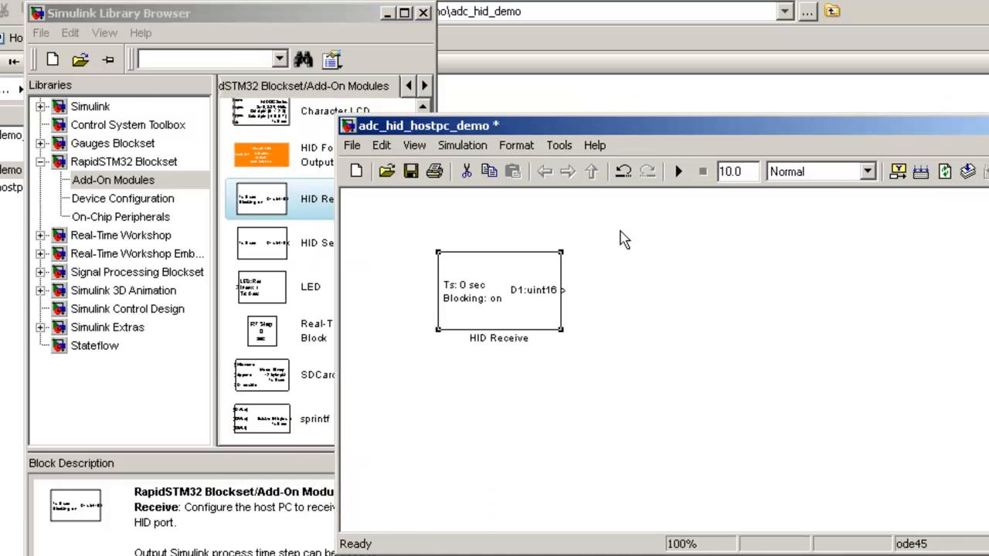
# Configure the HID Receive block with binary data 'single single' and a sample time of 0.01 sec
pyautogui.doubleClick(538, 303)
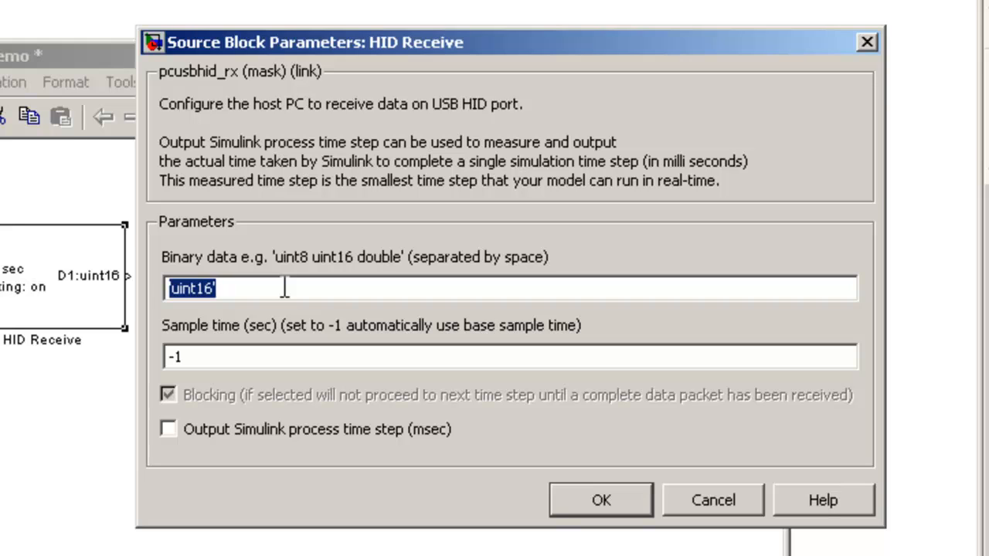
pyautogui.write('sin')
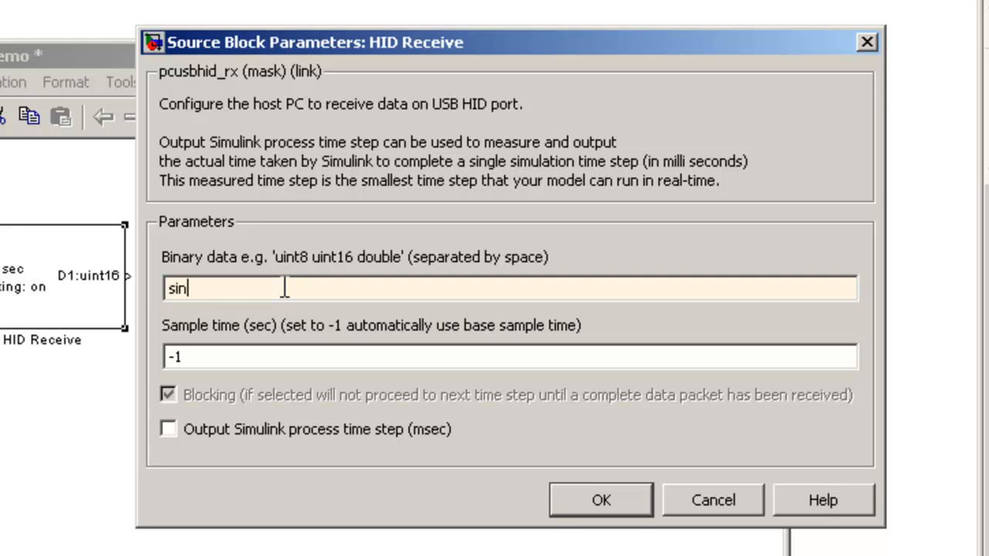
pyautogui.write('gle single')
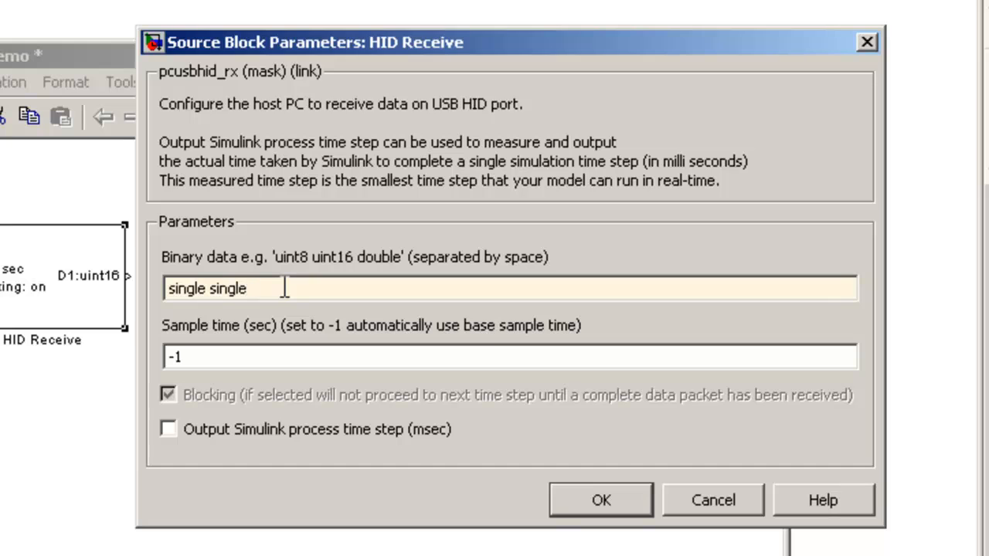
pyautogui.click(269, 353)
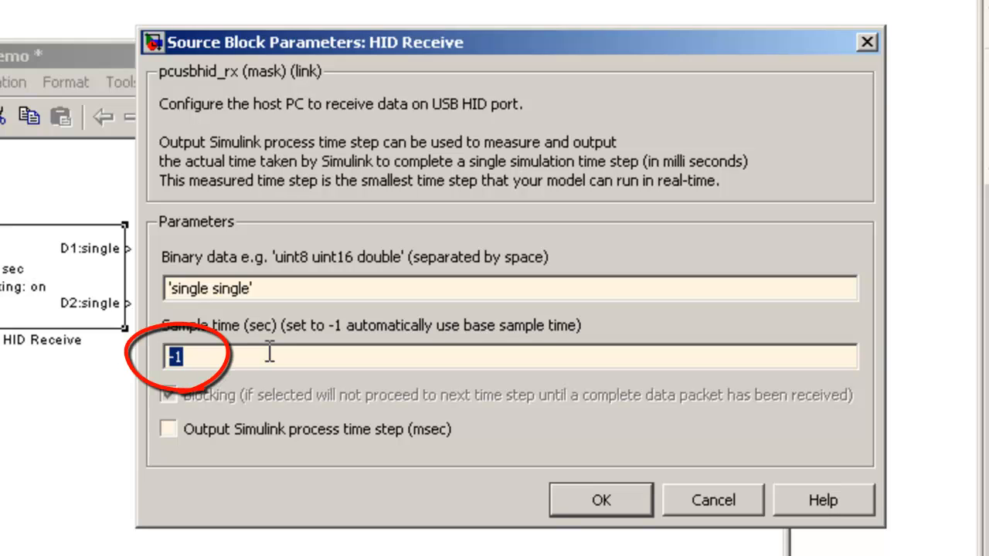
pyautogui.write('0.01')
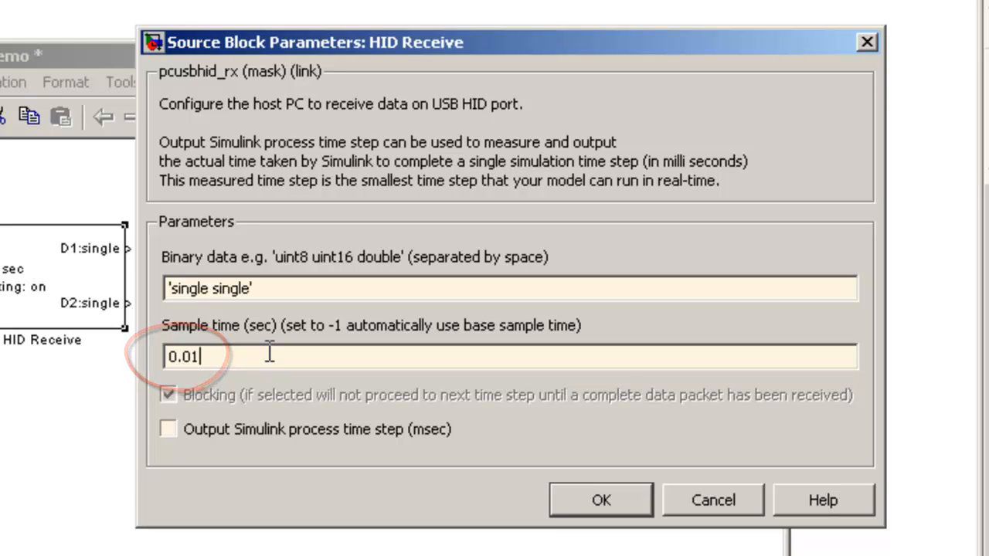
pyautogui.click(623, 503)
pyautogui.click(330, 299)
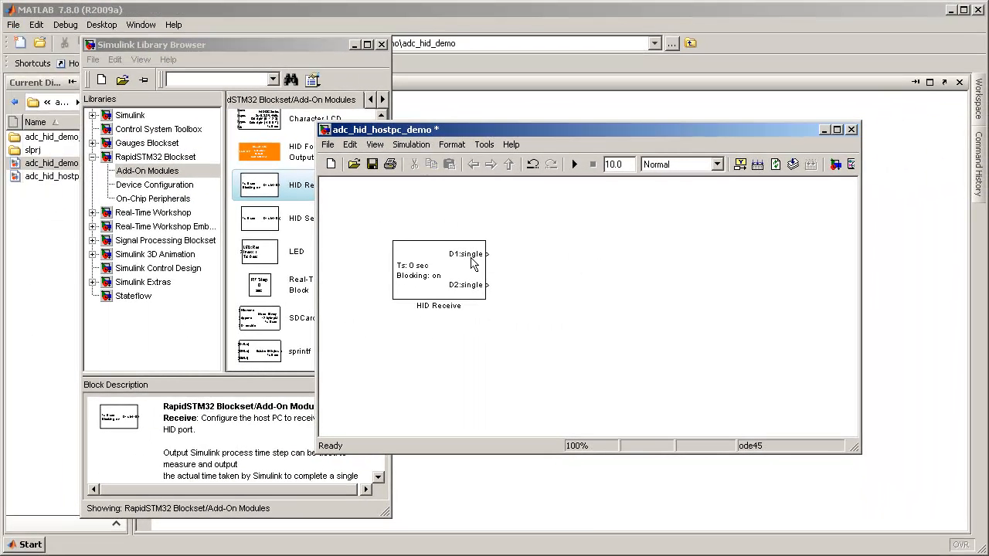
# Save the model and add a Convert Onboard AN16 Volts to Temp C block from On-Chip Peripherals beside HID Receive
pyautogui.click(372, 165)
pyautogui.click(137, 199)
pyautogui.moveTo(294, 170); pyautogui.dragTo(597, 257)
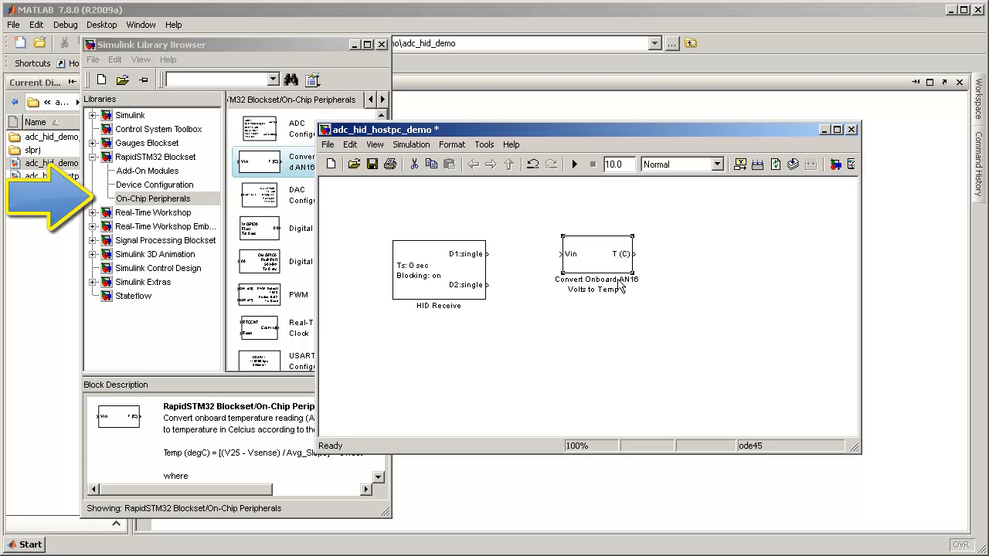
# Add a Display block from the Simulink Sinks library beyond the output of the temperature conversion block
pyautogui.click(93, 115)
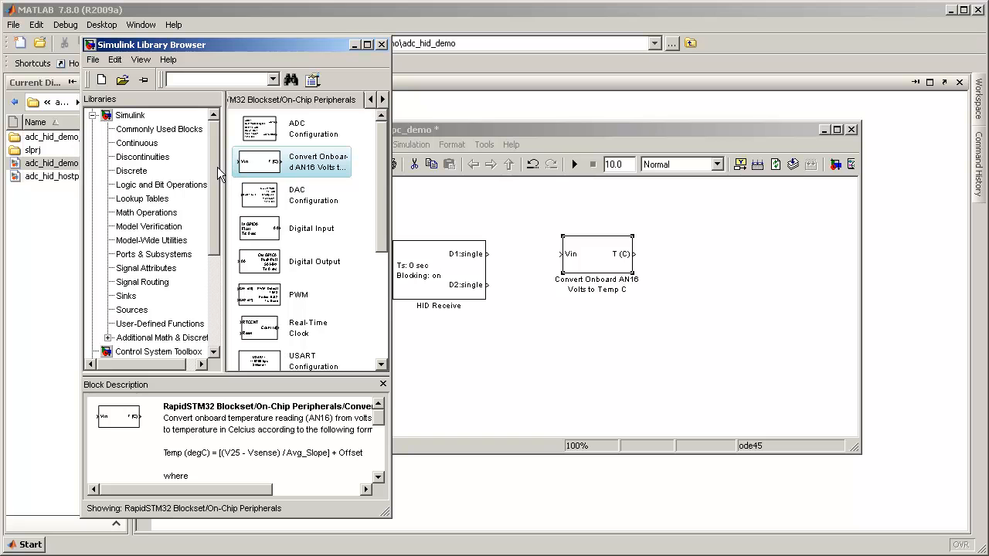
pyautogui.scroll(-1, 218, 173)
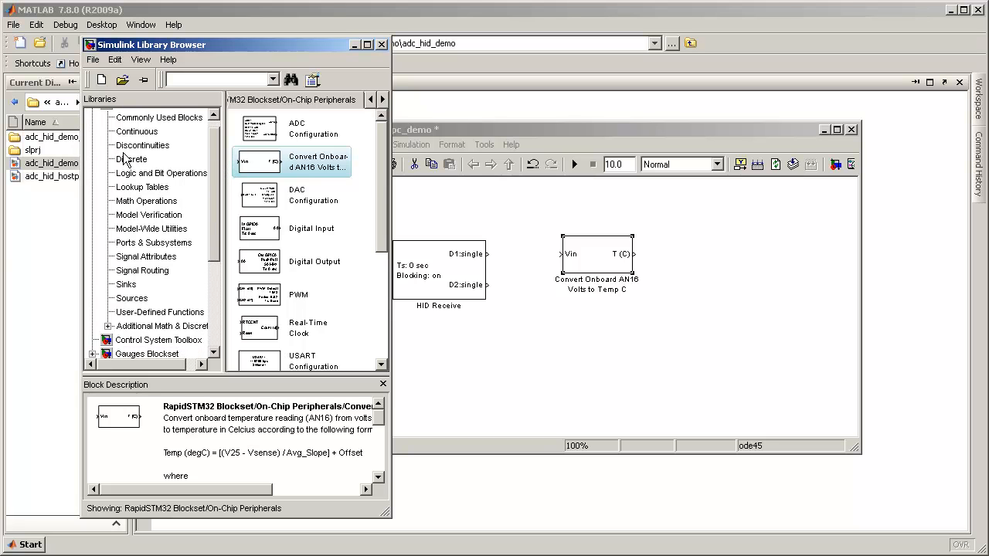
pyautogui.scroll(1, 212, 193)
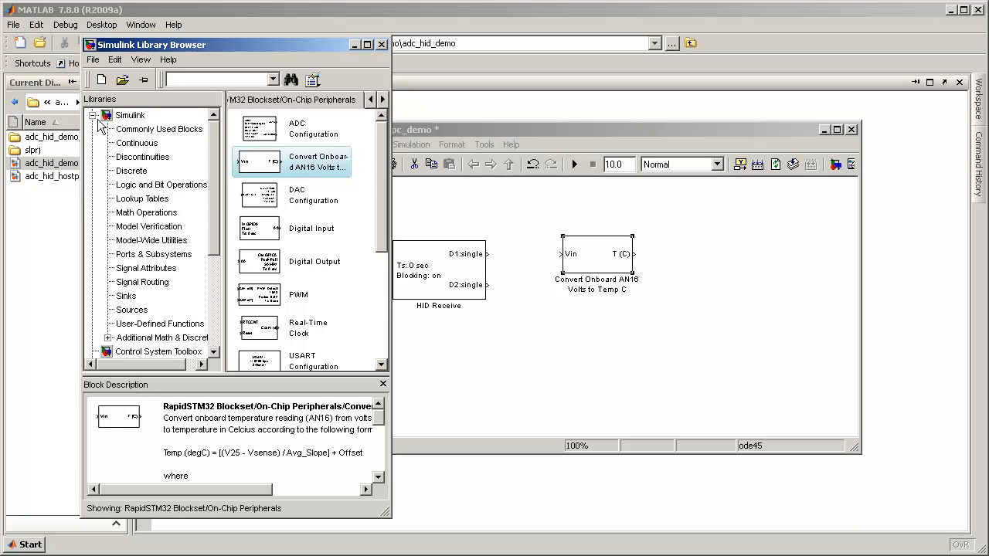
pyautogui.click(135, 296)
pyautogui.moveTo(292, 132); pyautogui.dragTo(735, 258)
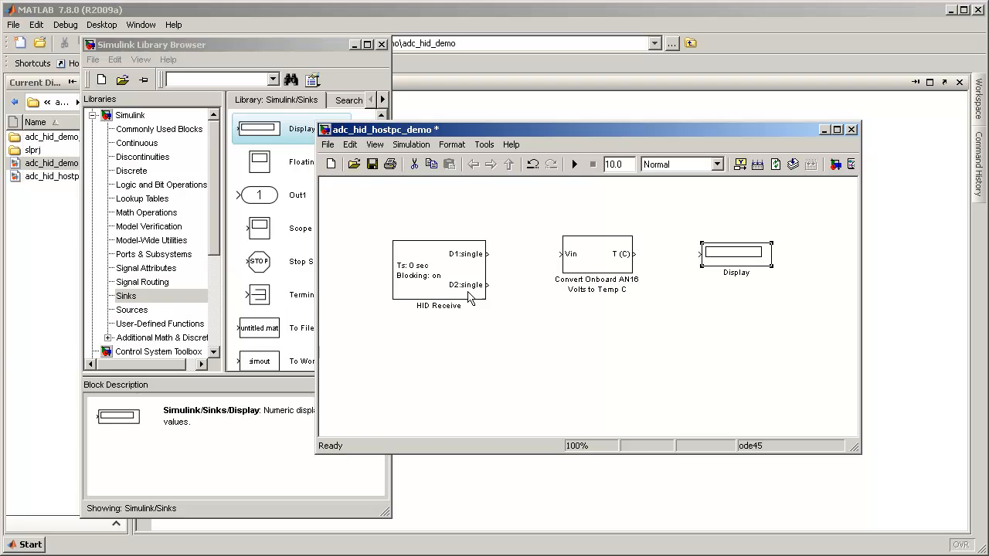
# Add a Scope block from the Sinks library below the temperature conversion block and a second Display block beneath the Scope
pyautogui.click(262, 234)
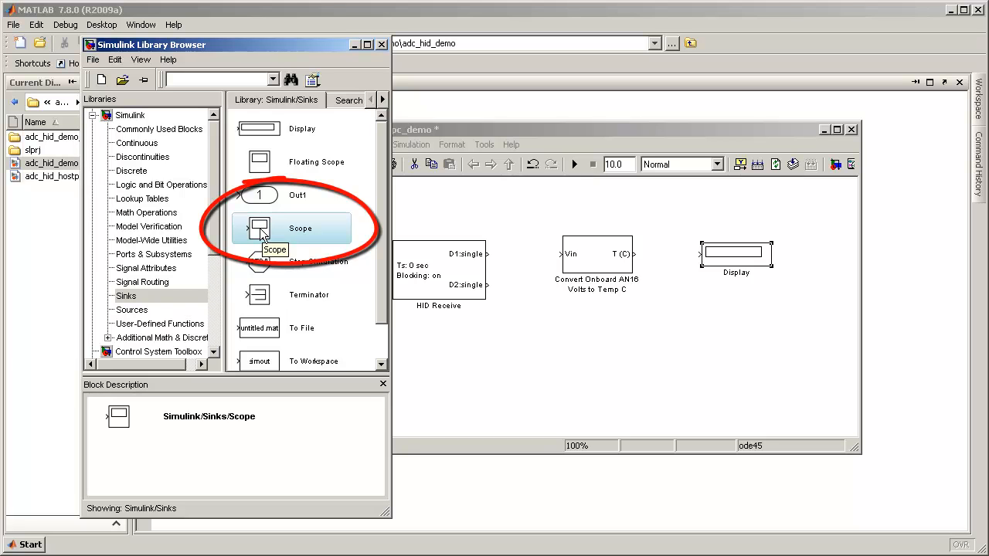
pyautogui.moveTo(261, 233)
pyautogui.mouseDown()
pyautogui.moveTo(510, 361)
pyautogui.moveTo(595, 339)
pyautogui.mouseUp()
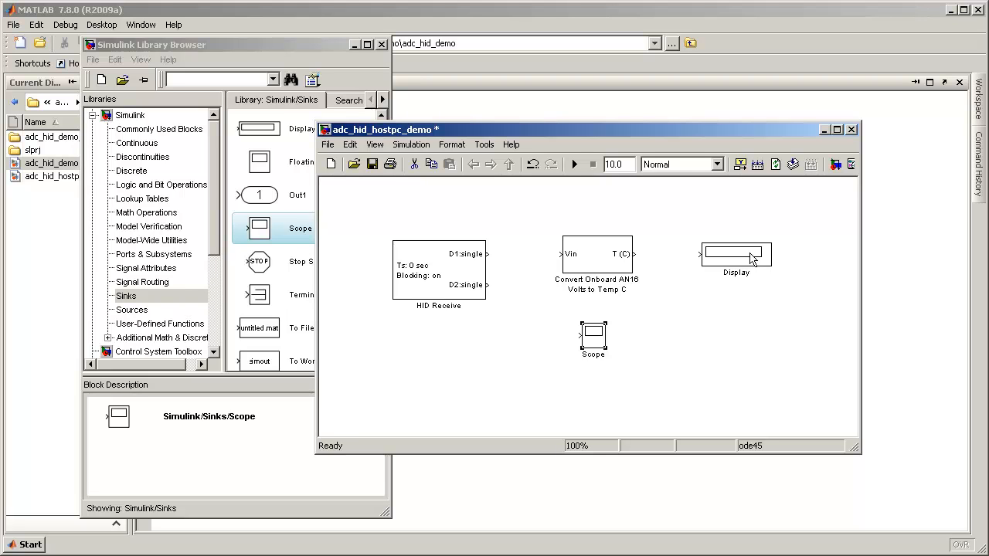
pyautogui.click(258, 127)
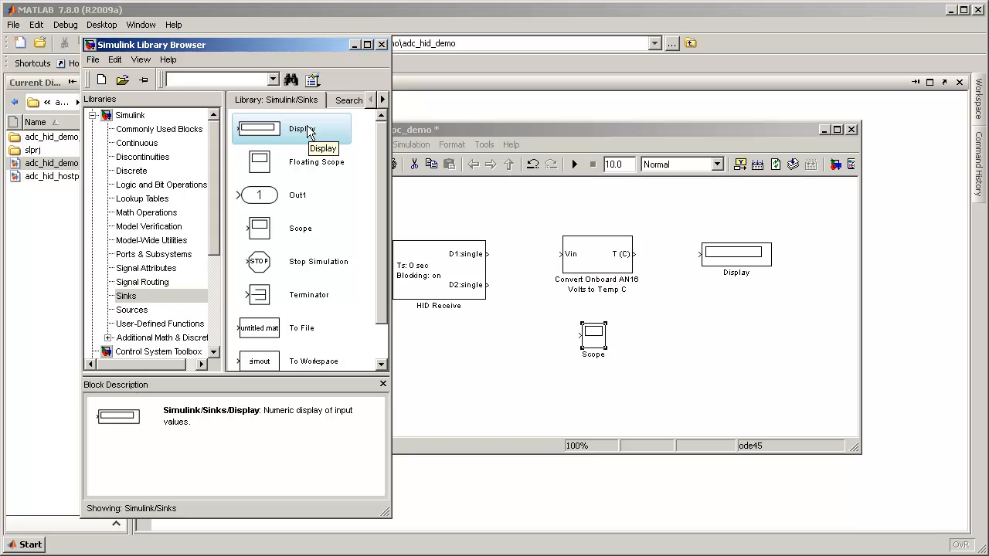
pyautogui.click(720, 283)
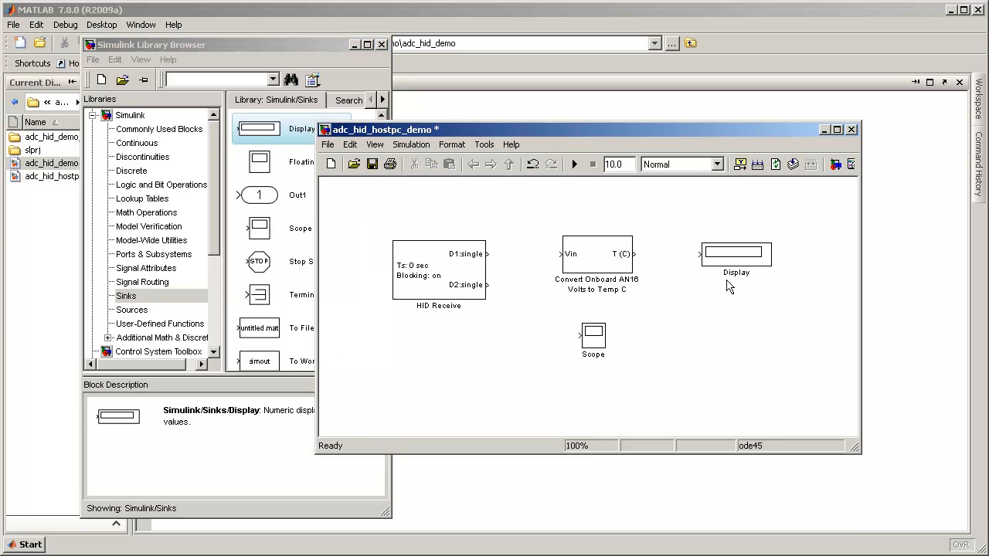
pyautogui.click(734, 262)
pyautogui.moveTo(745, 257); pyautogui.dragTo(627, 400)
# Shift all blocks in the host model slightly upward together as one group
pyautogui.click(732, 320)
pyautogui.moveTo(809, 201); pyautogui.dragTo(375, 444)
pyautogui.moveTo(454, 300); pyautogui.dragTo(458, 280)
pyautogui.click(736, 372)
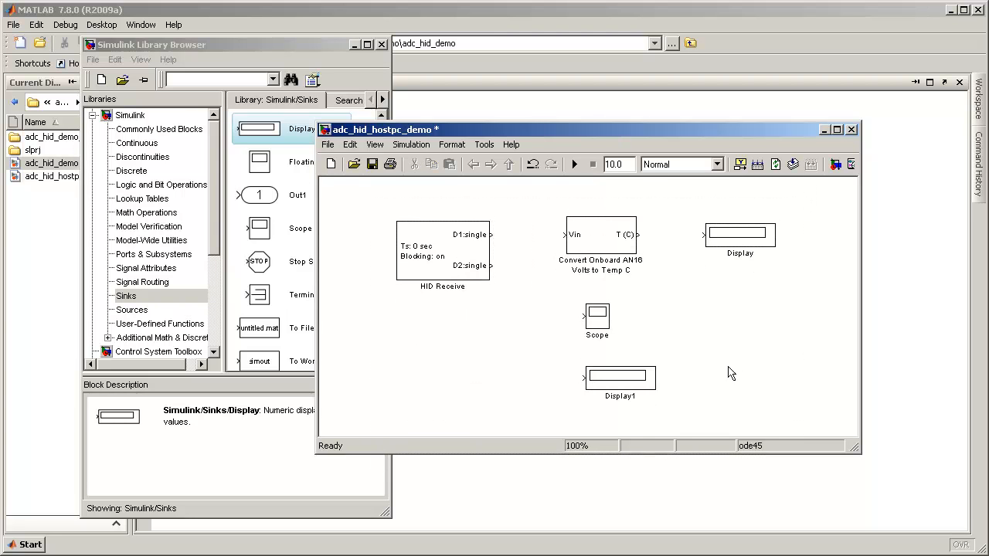
# Connect D1 through the temperature conversion block to Display and D2 to Scope, and move the second Display farther right
pyautogui.moveTo(493, 234); pyautogui.dragTo(703, 234)
pyautogui.moveTo(492, 265); pyautogui.dragTo(586, 315)
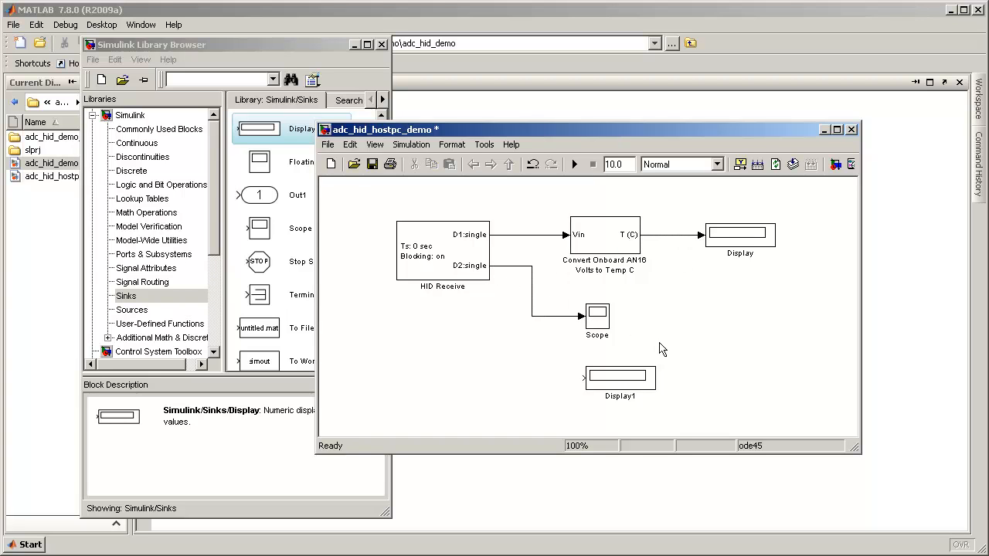
pyautogui.moveTo(638, 386); pyautogui.dragTo(682, 388)
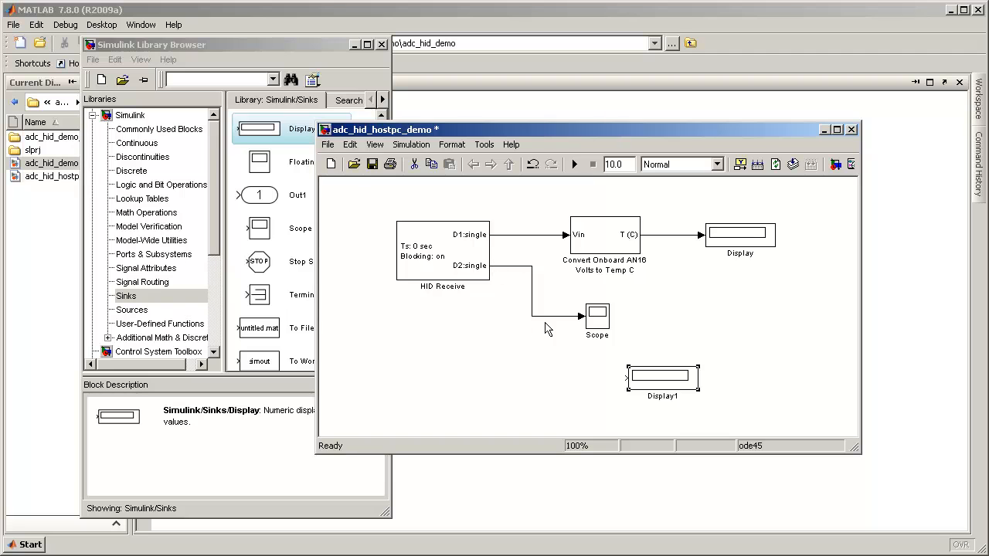
pyautogui.moveTo(651, 378); pyautogui.dragTo(680, 380)
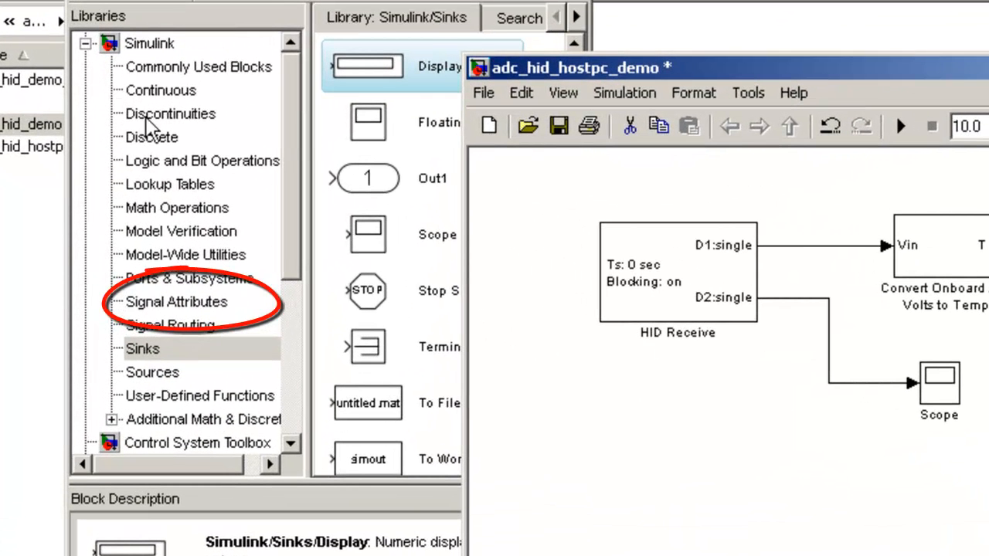
# Add a Data Type Conversion block from the Signal Attributes library in front of the second Display's input
pyautogui.click(165, 302)
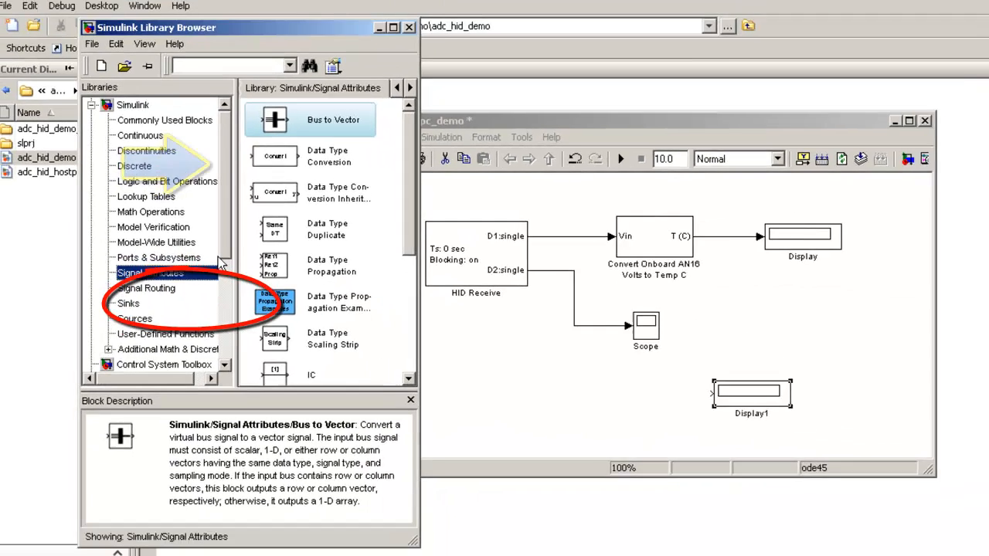
pyautogui.click(423, 123)
pyautogui.moveTo(326, 233); pyautogui.dragTo(587, 382)
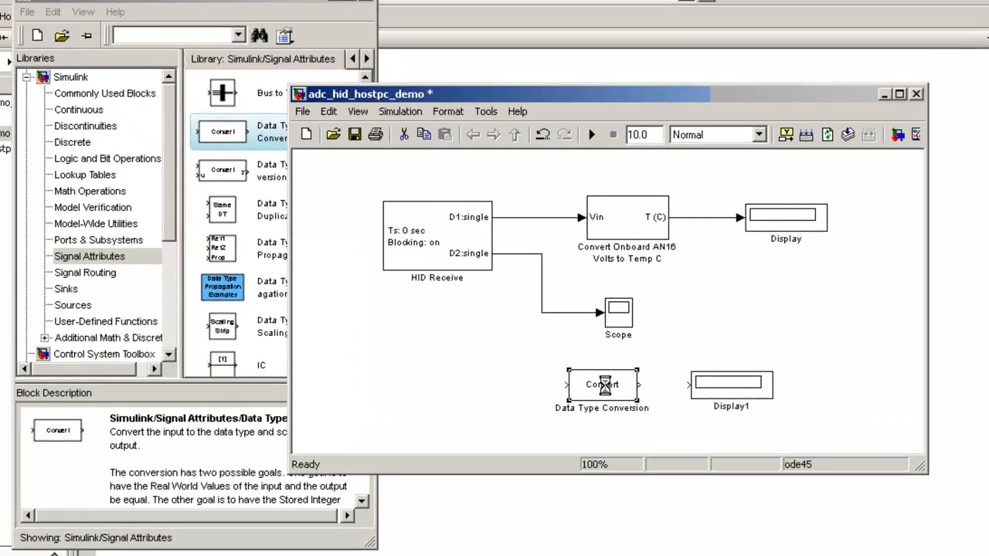
# Set the Data Type Conversion output data type to double and connect the block between the D2 signal and the second Display
pyautogui.doubleClick(585, 380)
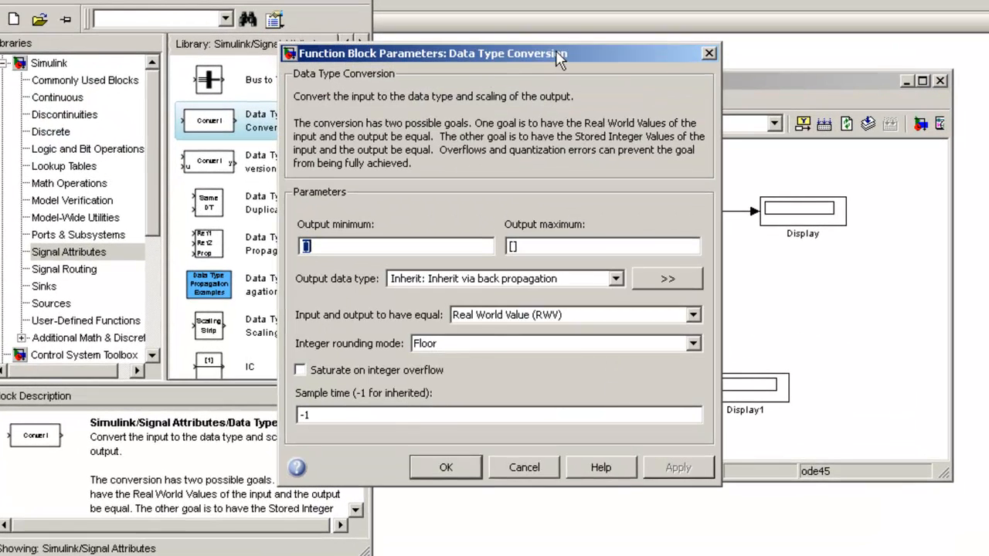
pyautogui.moveTo(566, 52); pyautogui.dragTo(577, 53)
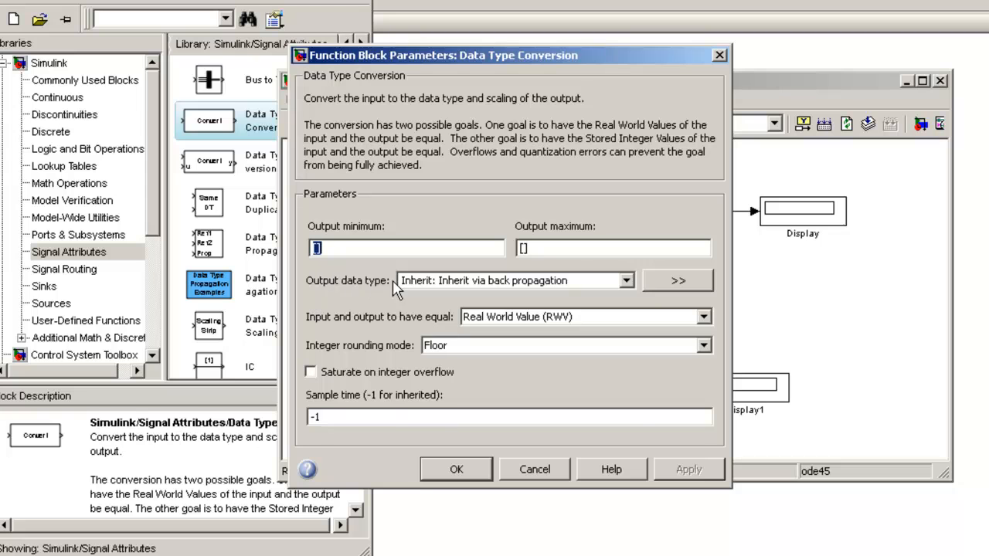
pyautogui.click(627, 282)
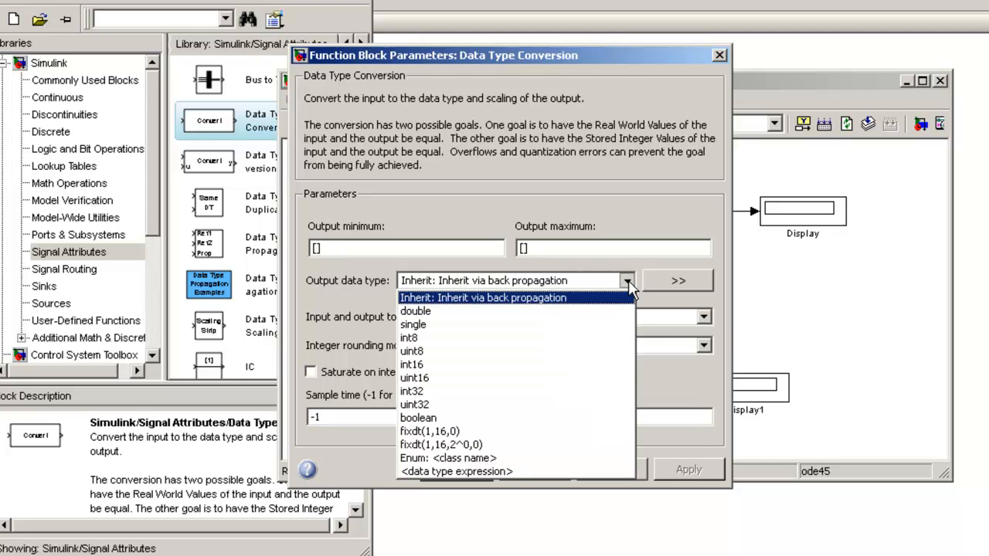
pyautogui.click(571, 310)
pyautogui.click(456, 469)
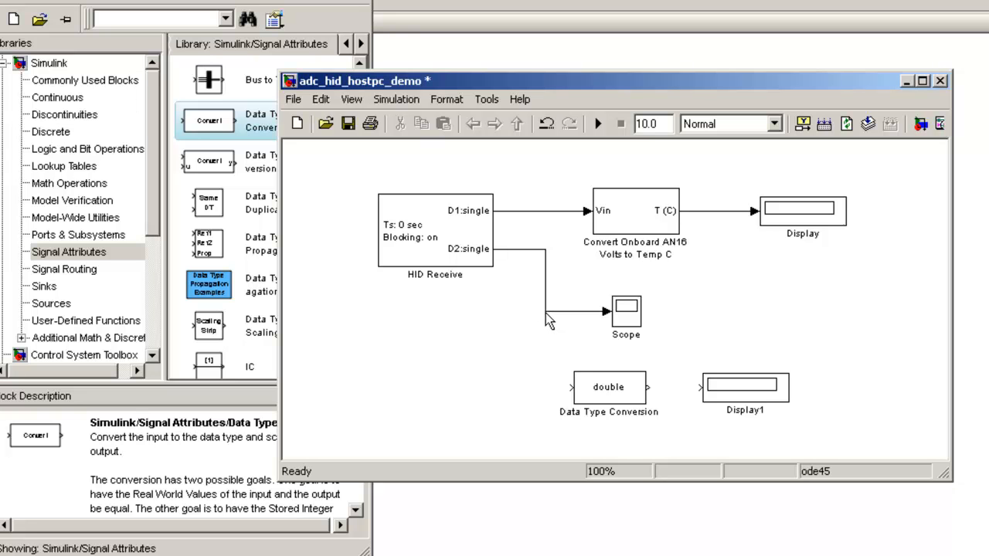
pyautogui.moveTo(545, 314); pyautogui.dragTo(570, 387)
pyautogui.moveTo(647, 387); pyautogui.dragTo(702, 387)
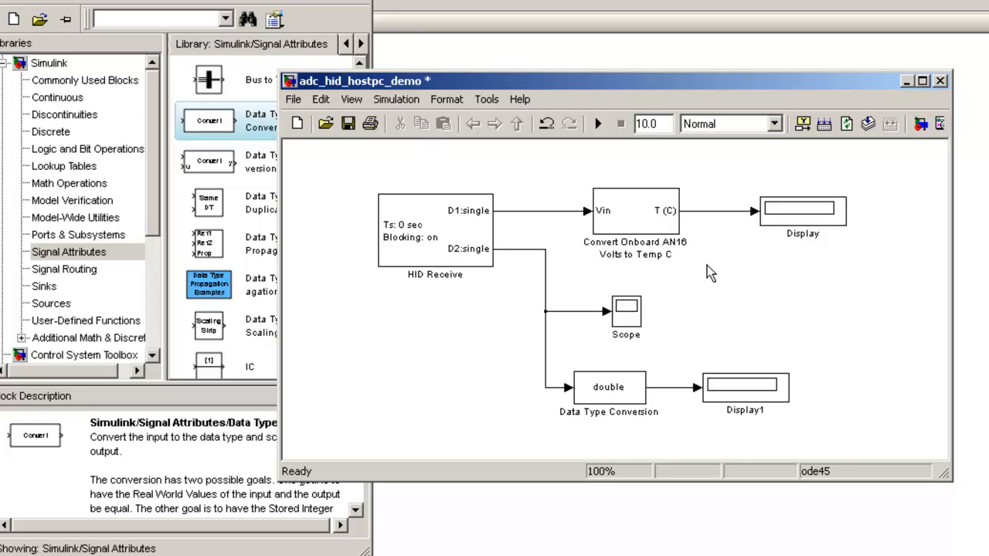
# Show port data types on the diagram's signal lines and save the host model
pyautogui.rightClick(513, 168)
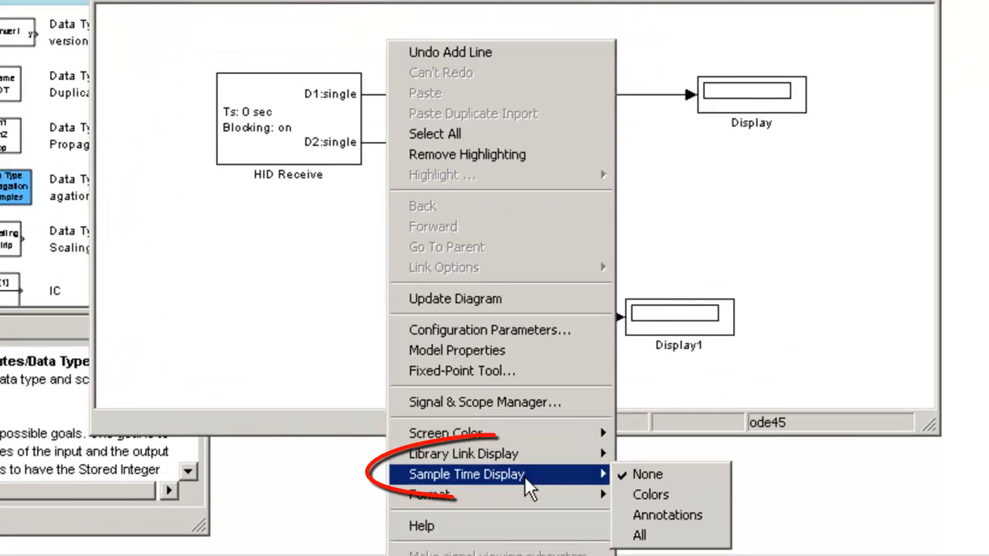
pyautogui.moveTo(626, 532)
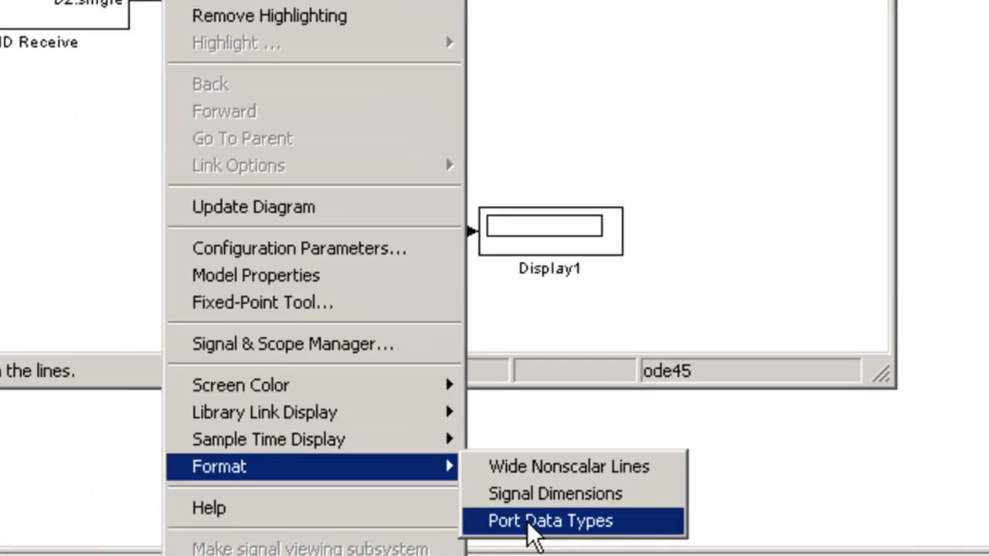
pyautogui.click(477, 470)
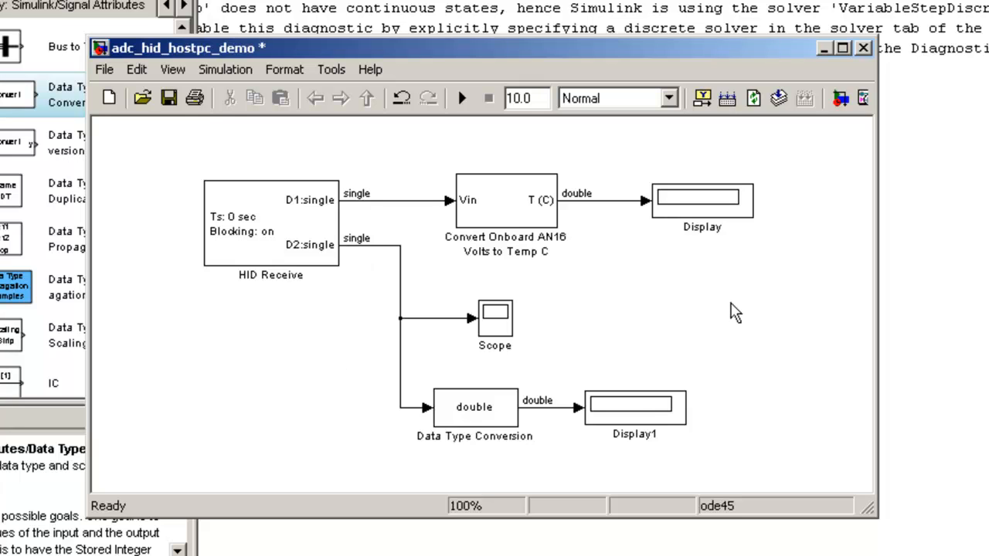
pyautogui.click(170, 99)
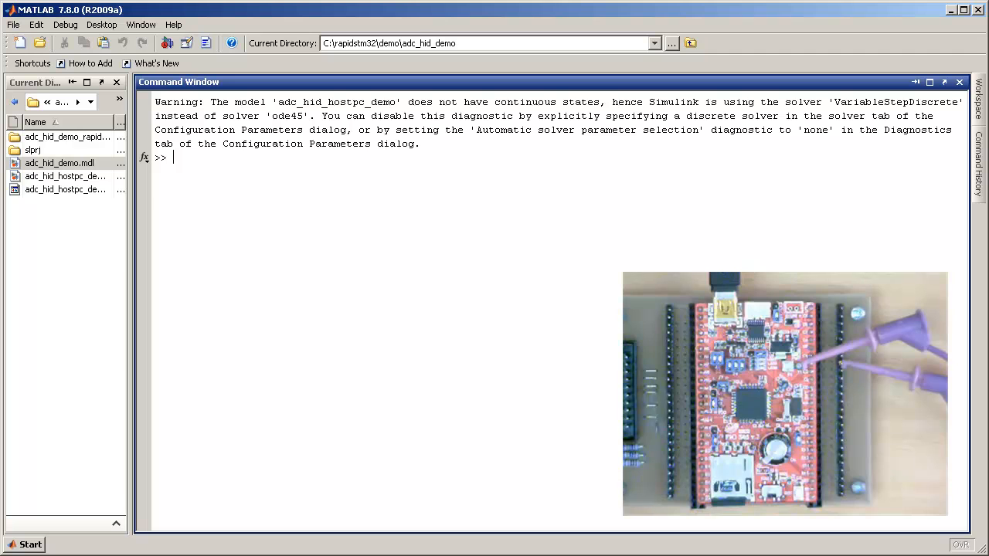
# Bring the adc_hid_hostpc_demo model window back to the front, reposition it and update the diagram
pyautogui.hotkey('alt', 'Tab')
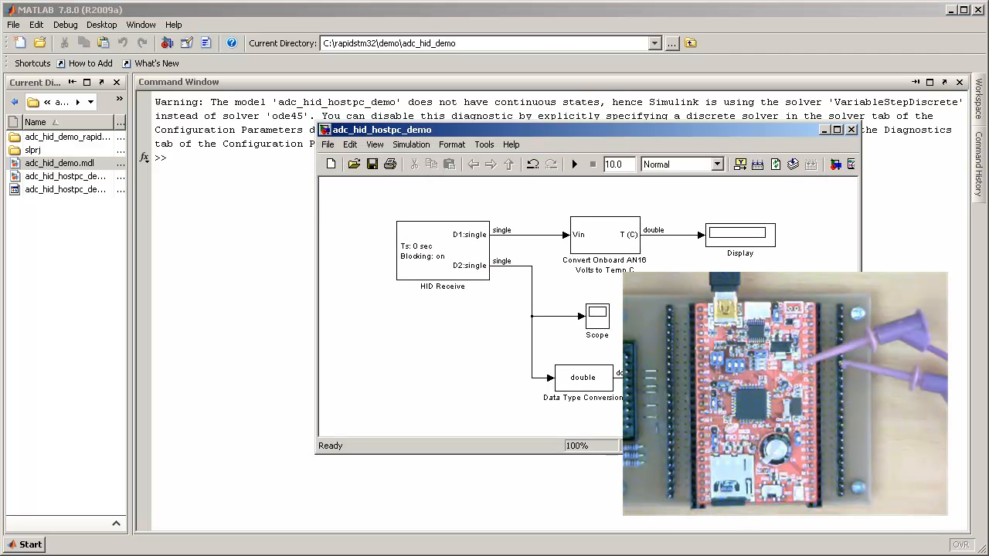
pyautogui.moveTo(662, 130); pyautogui.dragTo(592, 122)
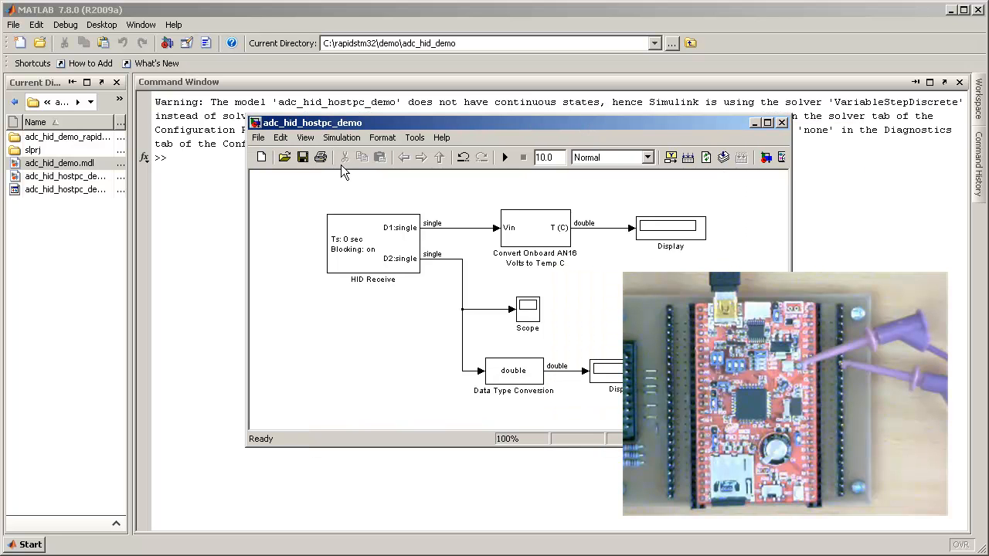
pyautogui.click(722, 158)
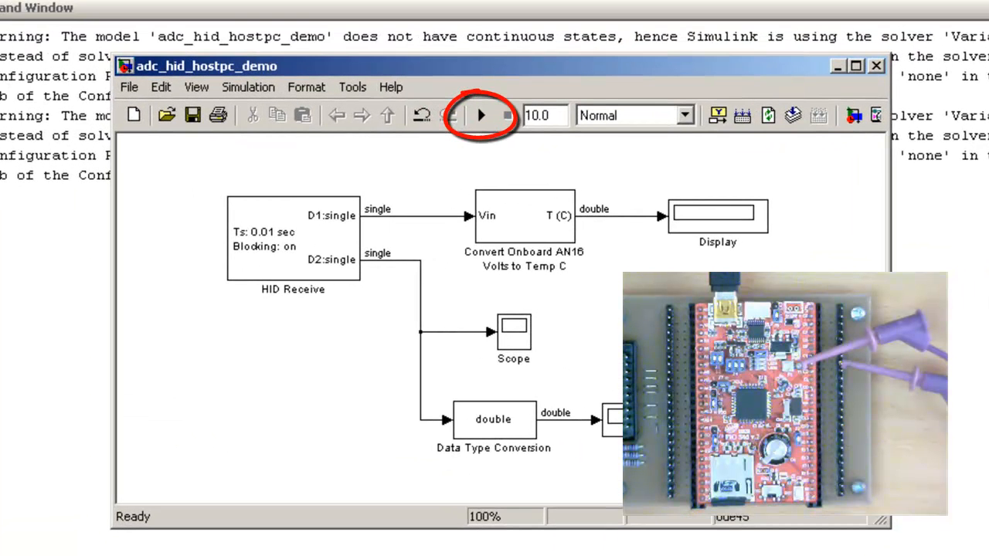
# Run the host model simulation and open the Scope, moving its window clear of the diagram
pyautogui.click(482, 118)
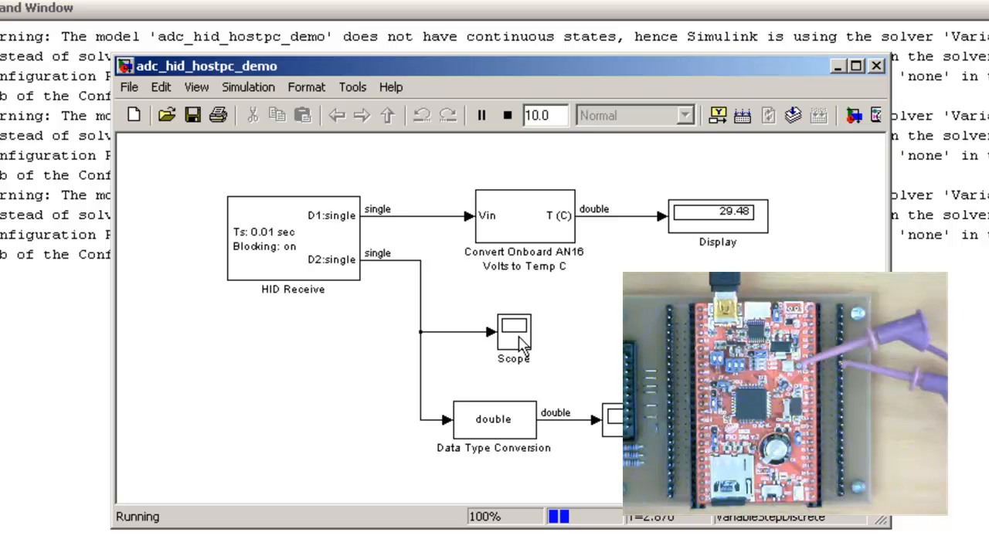
pyautogui.doubleClick(515, 332)
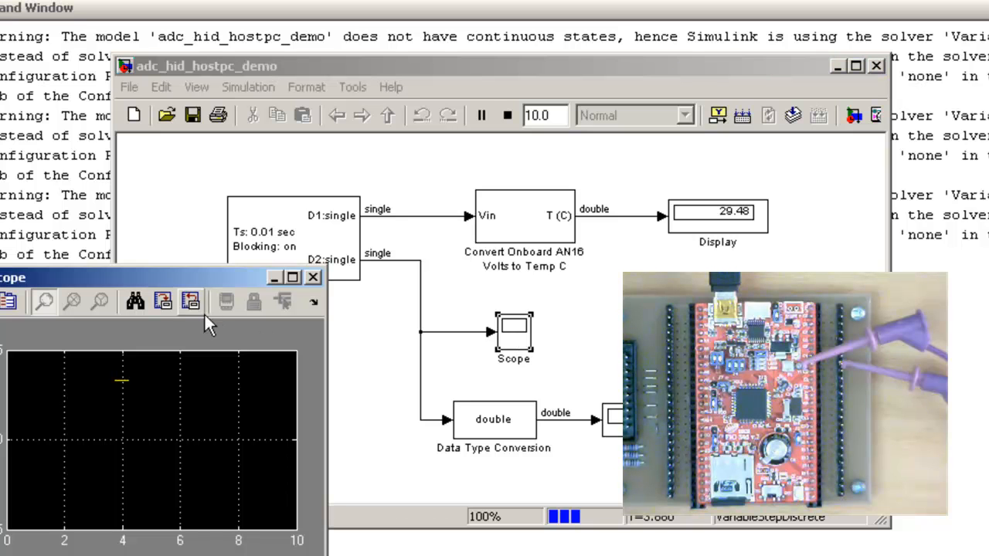
pyautogui.moveTo(177, 281); pyautogui.dragTo(919, 267)
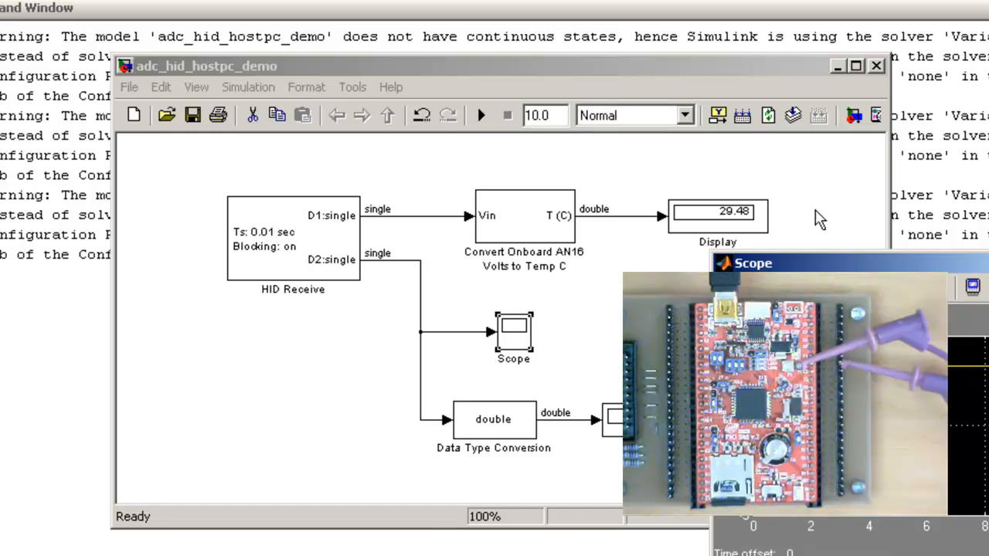
# Set the simulation stop time to inf and save the host model
pyautogui.doubleClick(565, 115)
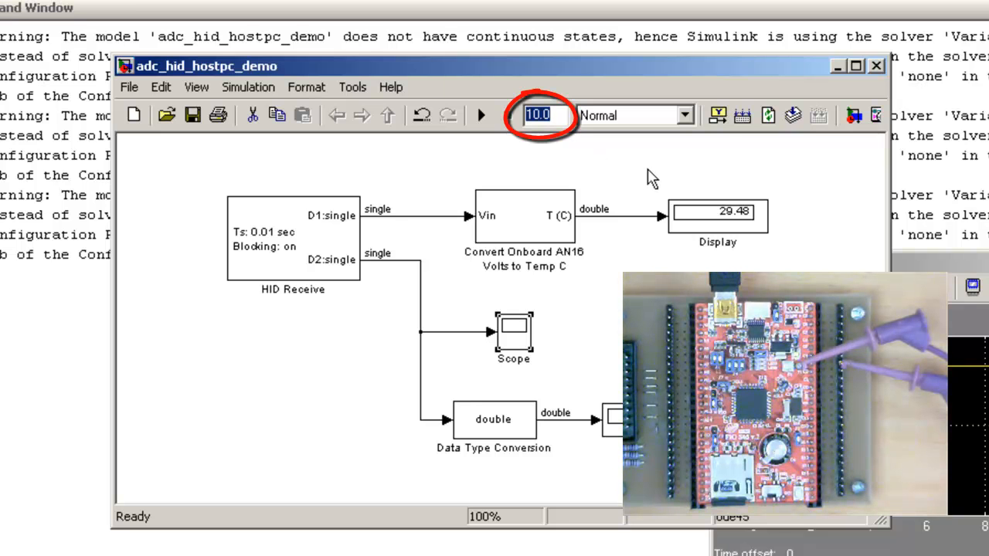
pyautogui.write('inf')
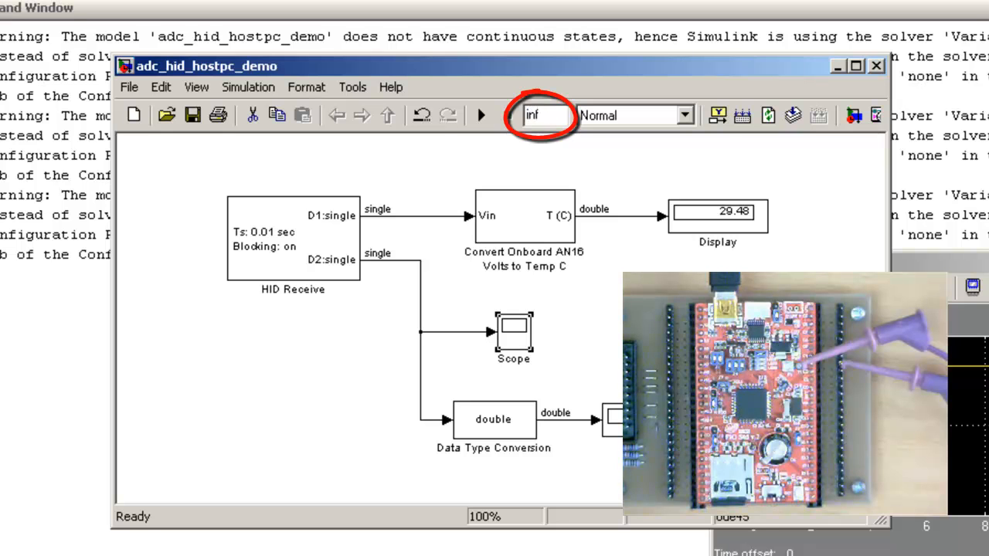
pyautogui.click(192, 115)
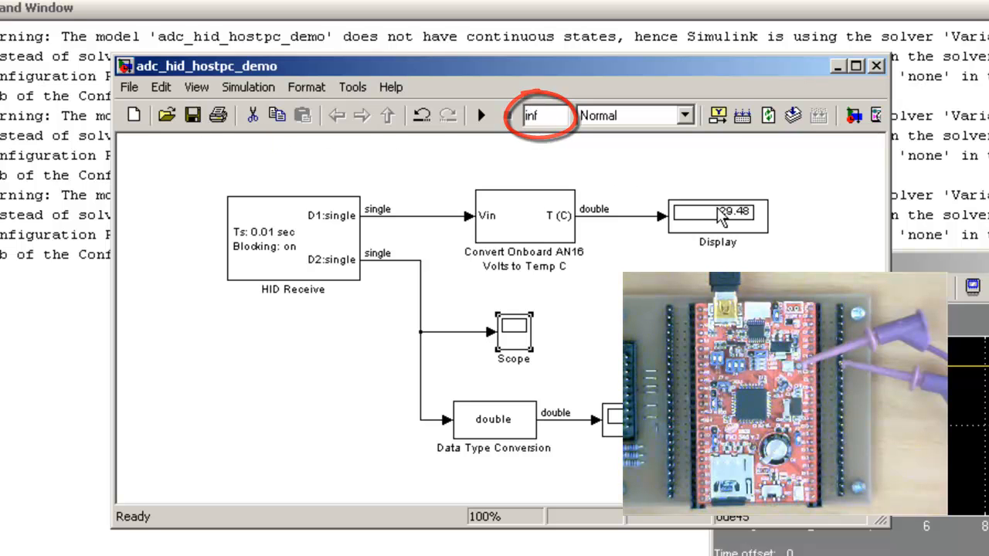
# Shrink the Scope window and move it back beyond the model diagram
pyautogui.click(480, 116)
pyautogui.moveTo(911, 266); pyautogui.dragTo(307, 206)
pyautogui.moveTo(468, 507); pyautogui.dragTo(445, 463)
pyautogui.moveTo(331, 216); pyautogui.dragTo(952, 293)
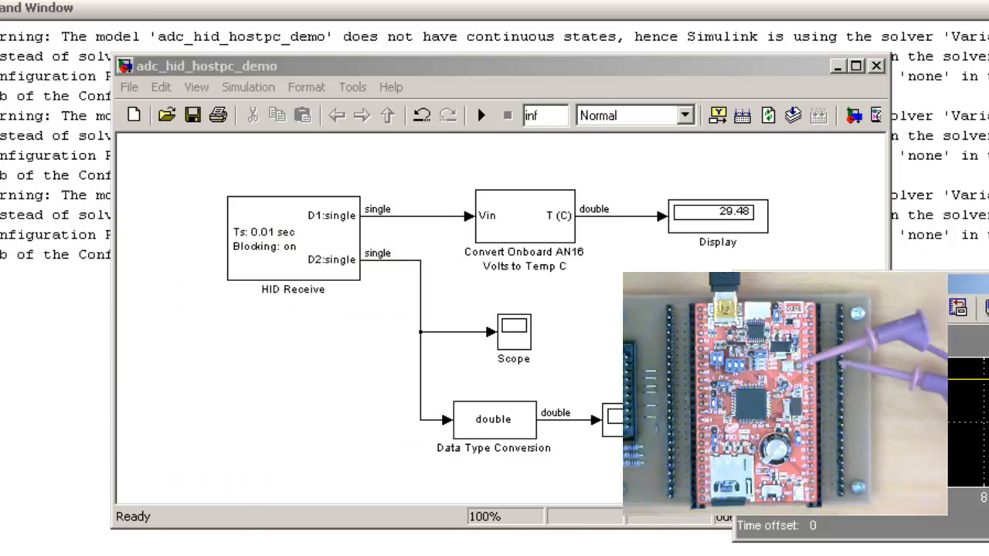
# Start the endless simulation and arrange the model and Scope windows side by side with both displays uncovered
pyautogui.click(483, 116)
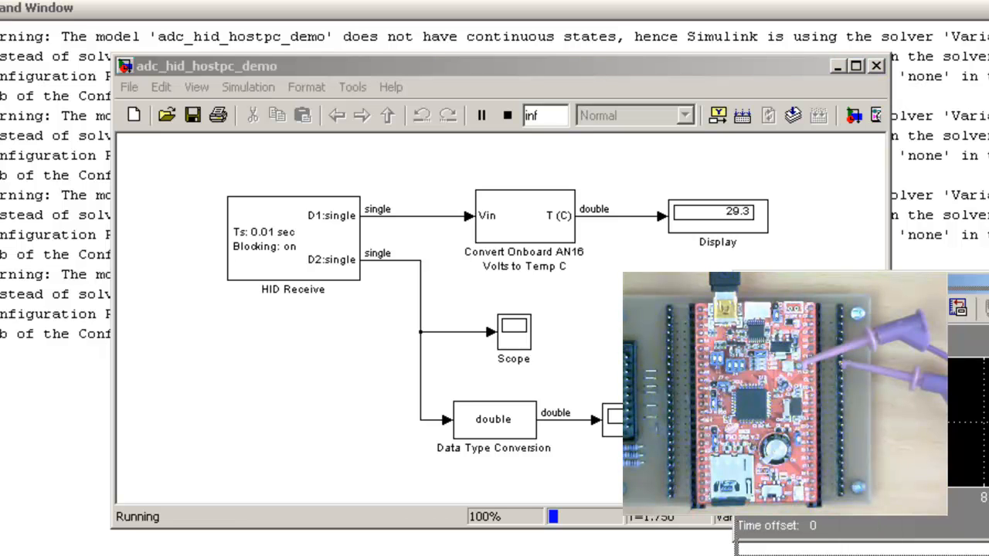
pyautogui.moveTo(755, 69); pyautogui.dragTo(564, 99)
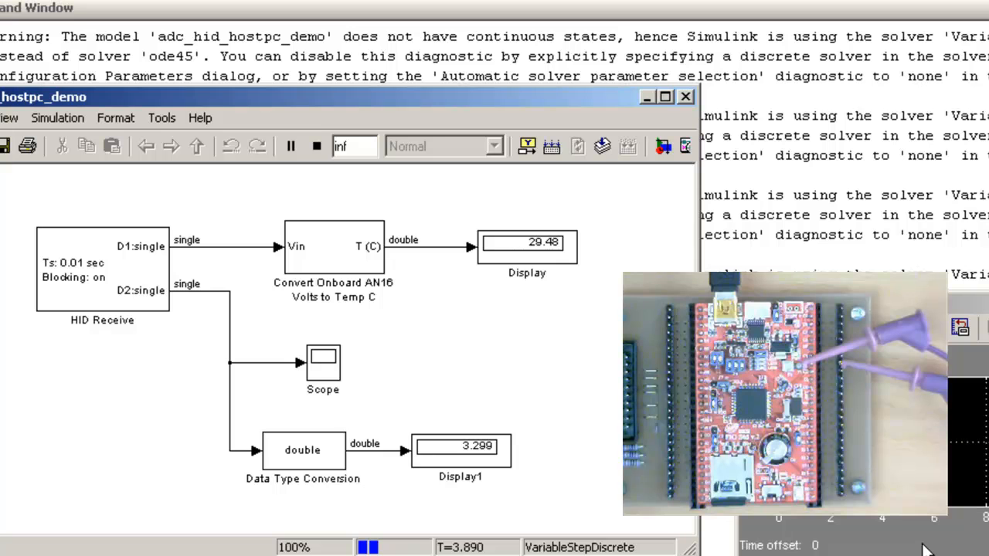
pyautogui.moveTo(884, 303); pyautogui.dragTo(873, 8)
pyautogui.moveTo(570, 101); pyautogui.dragTo(548, 26)
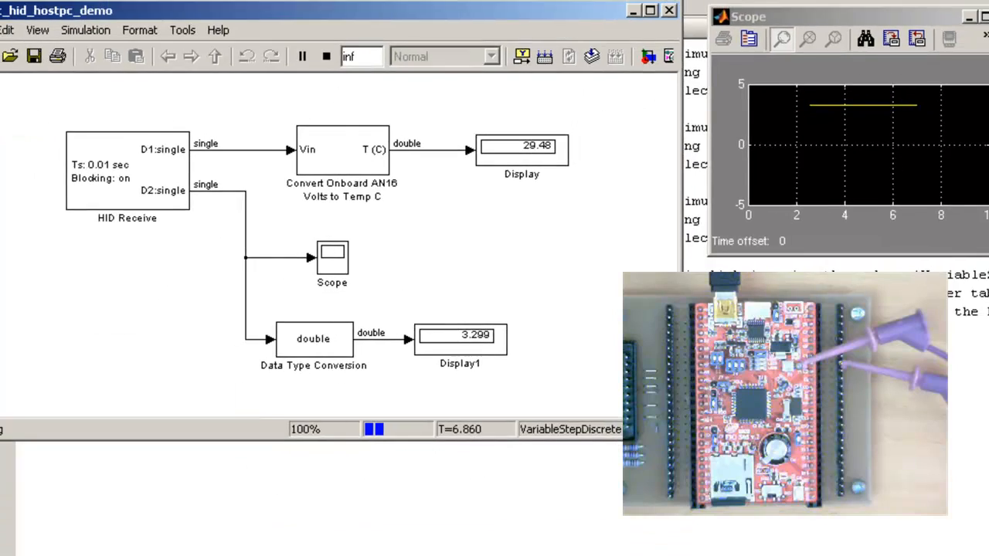
# Autoscale the Scope axes to fit the received D2 signal
pyautogui.click(911, 214)
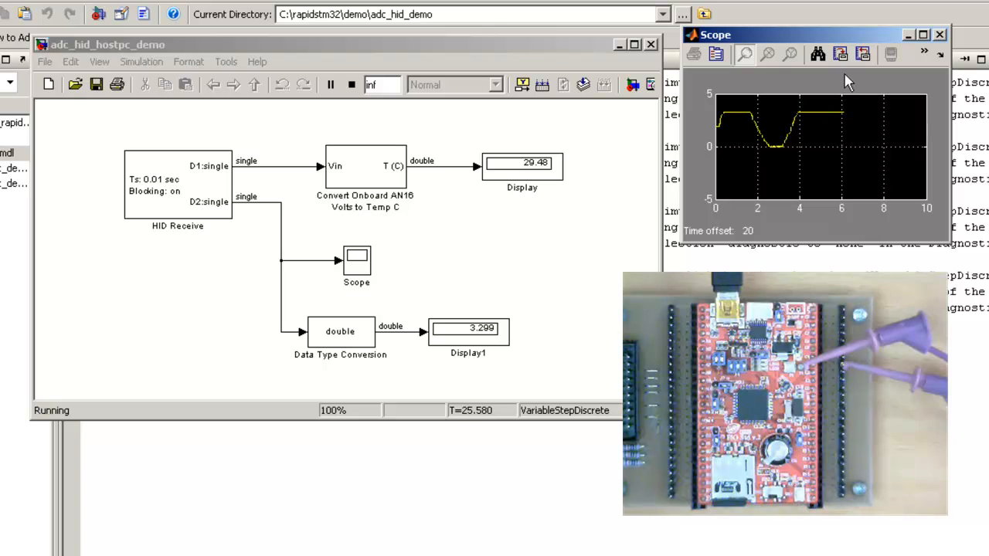
pyautogui.click(820, 56)
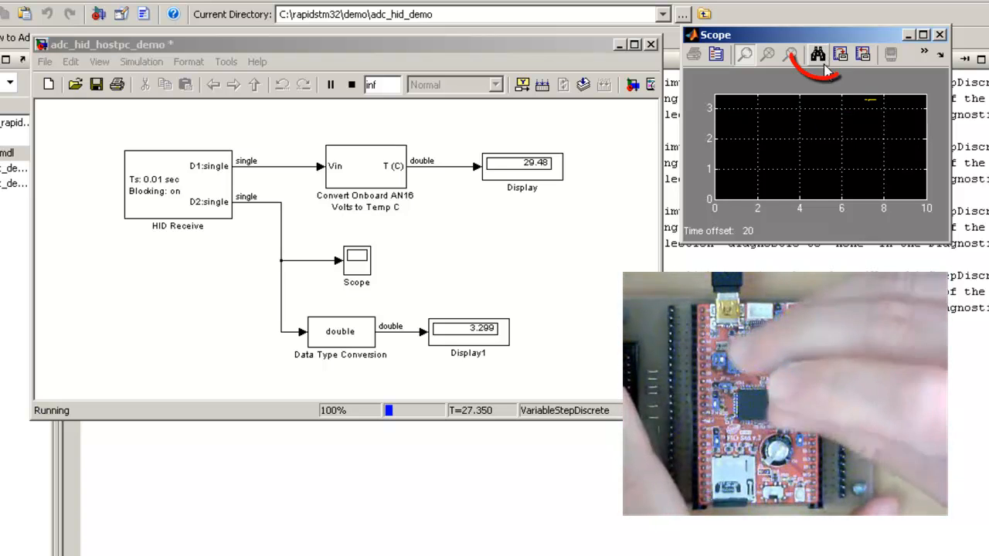